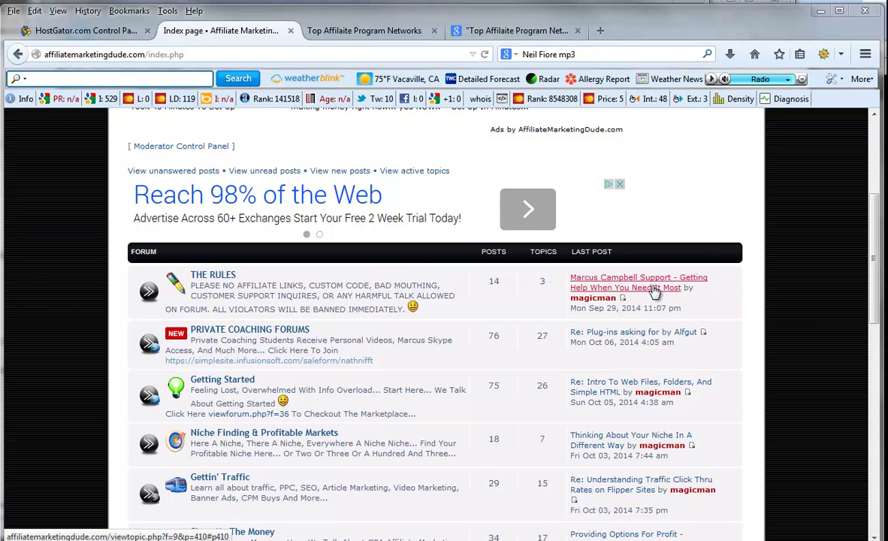
- Scroll the forum to the top and switch to the 'Top Affilaite Program Networks' page
scroll(874, 169, up, 5)
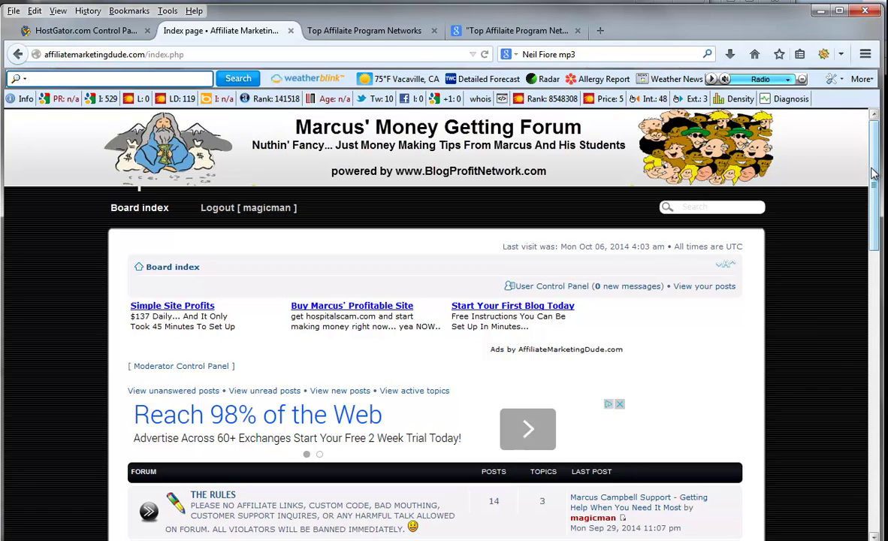
click(364, 30)
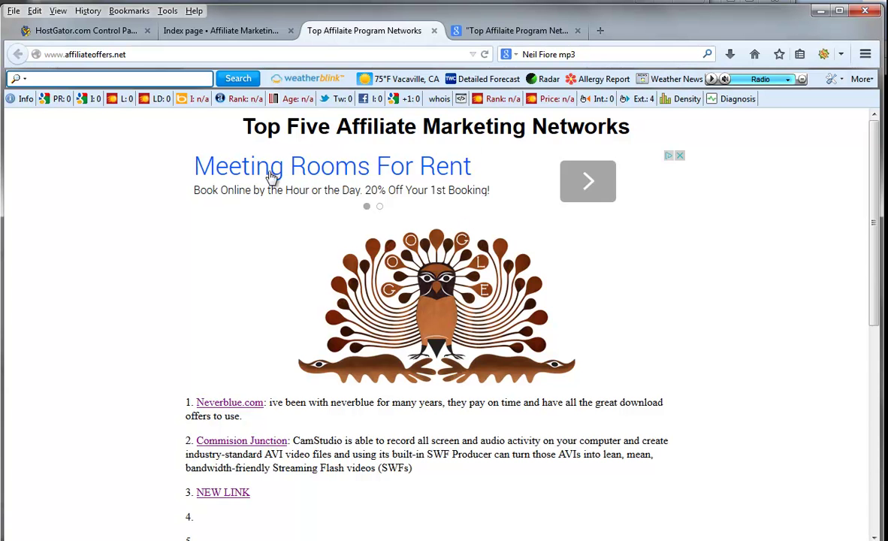
- Search Google for site:affiliateoffers.net, which returns one indexed result
scroll(421, 278, down, 5)
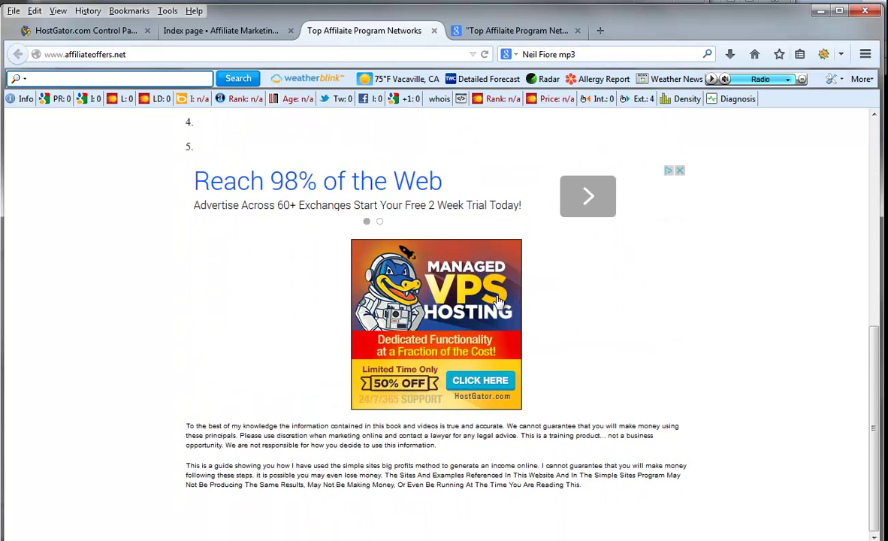
scroll(678, 349, up, 5)
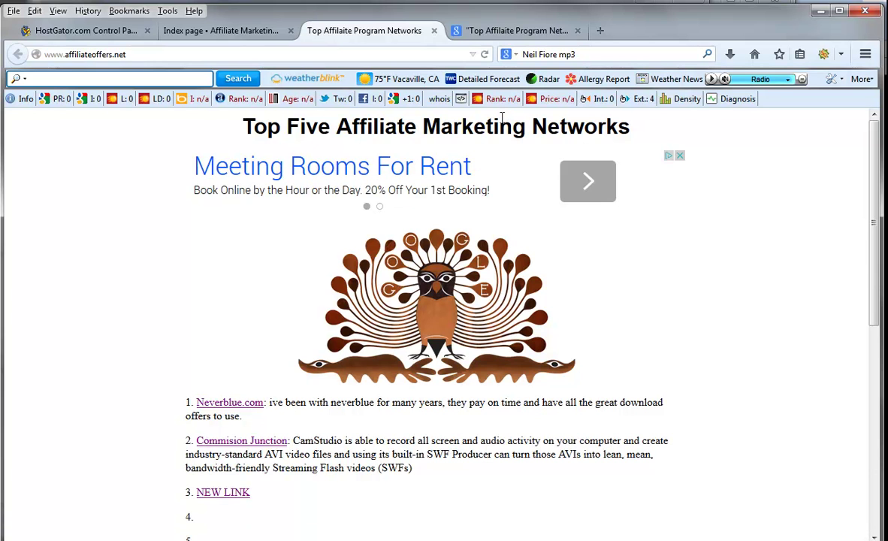
click(518, 33)
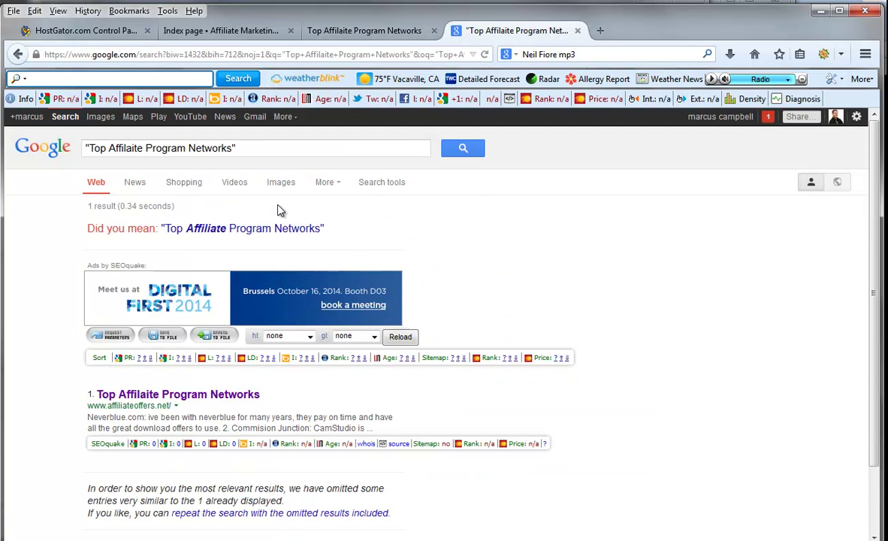
click(271, 149)
key(ctrl+a)
text(si)
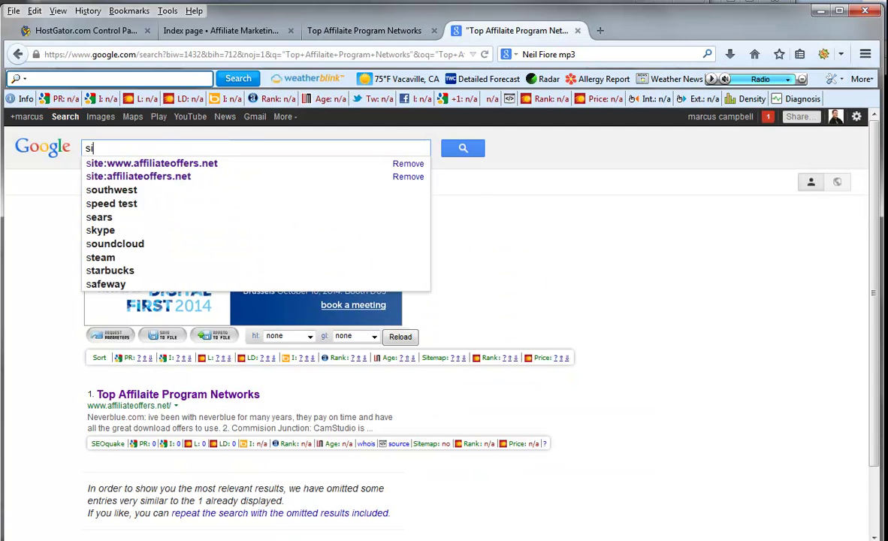
text(te:)
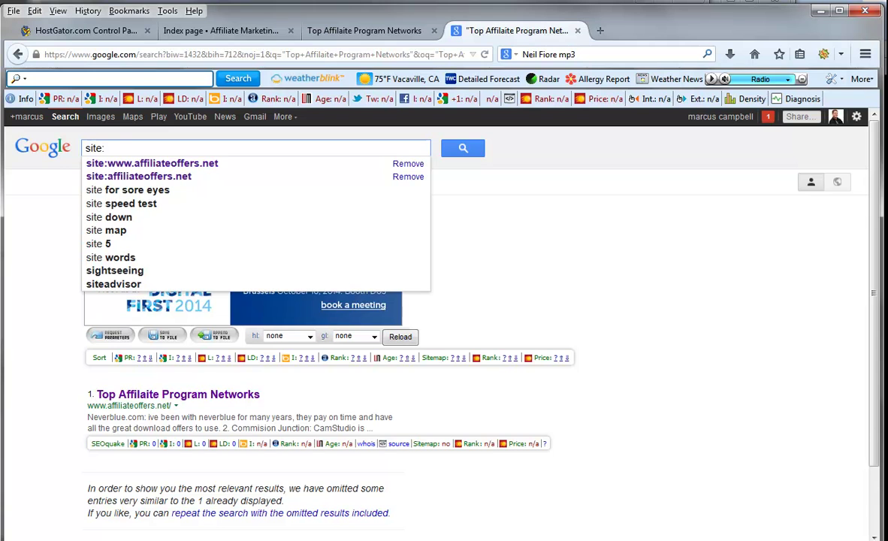
key(Down)
key(Down)
key(Return)
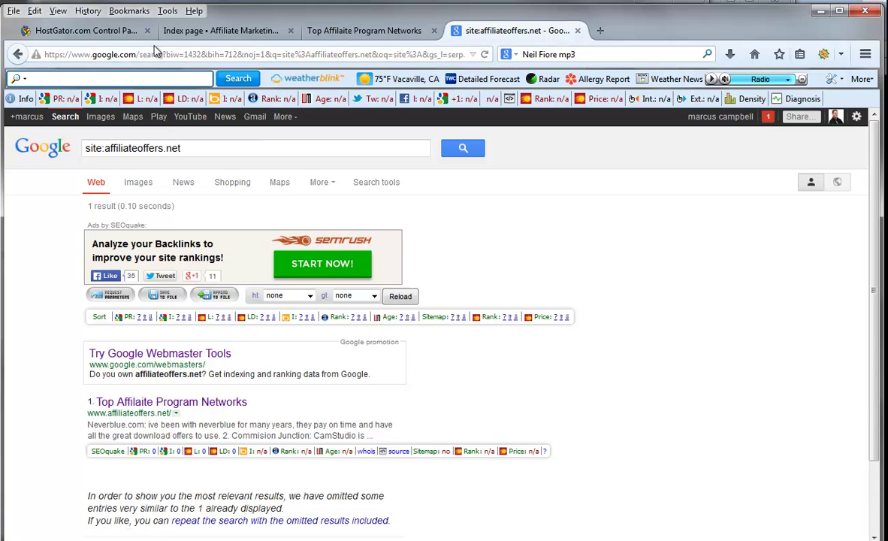
- Open cPanel File Manager at the affiliateoffers.net document root
click(109, 33)
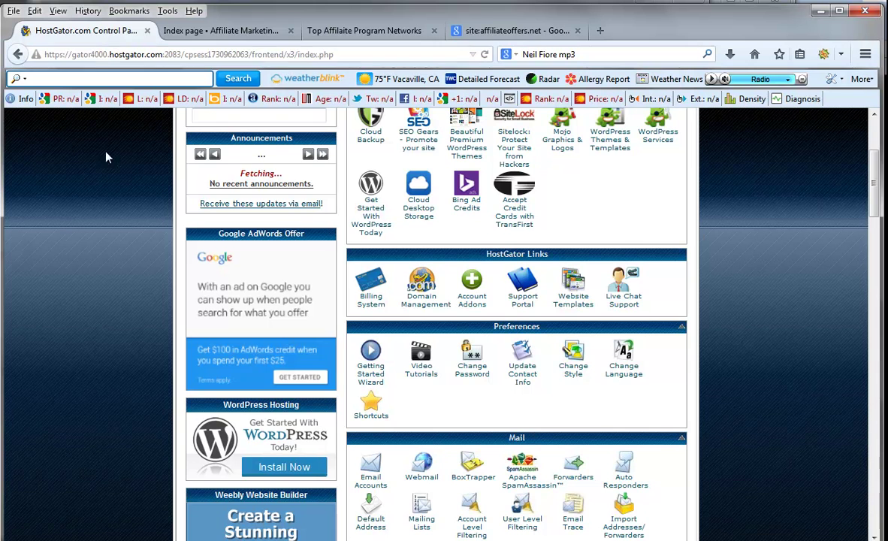
scroll(867, 144, up, 3)
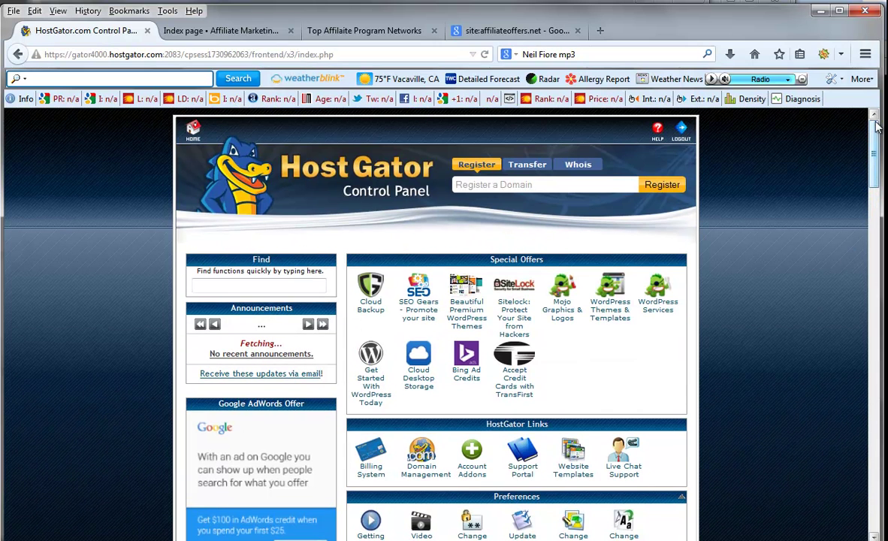
scroll(876, 145, down, 1)
drag(876, 145, 874, 230)
click(473, 350)
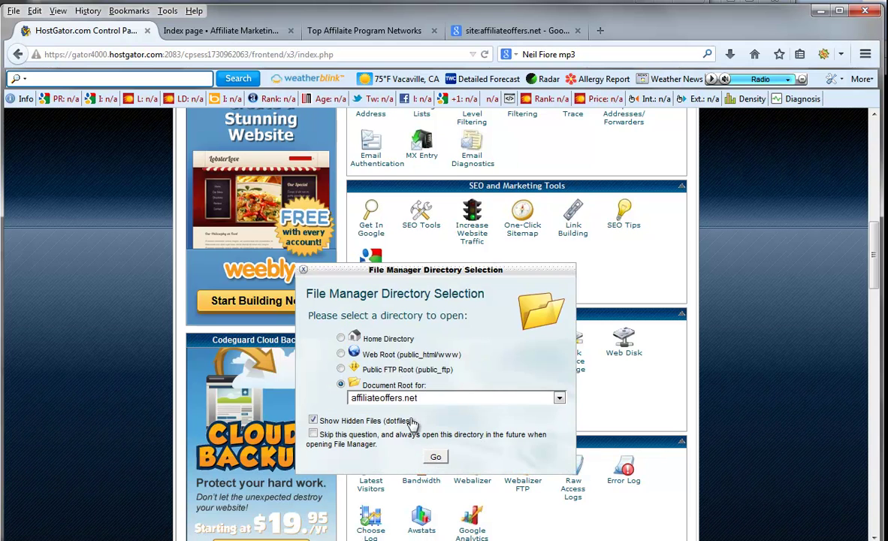
click(437, 459)
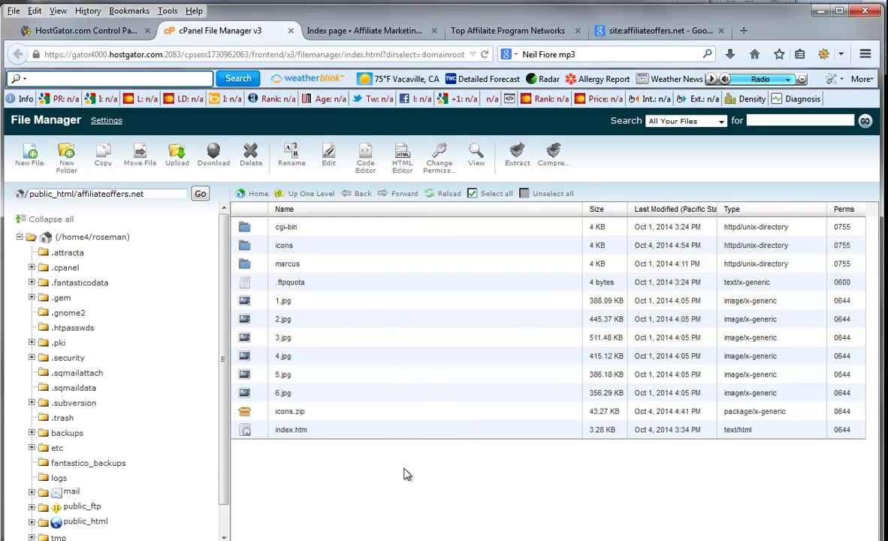
- Rename index.htm to testpage.htm
click(284, 436)
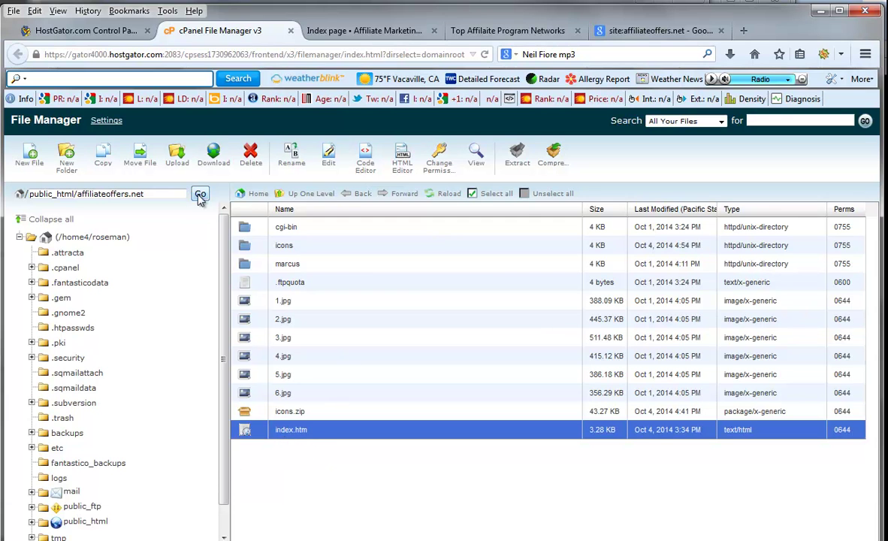
click(292, 158)
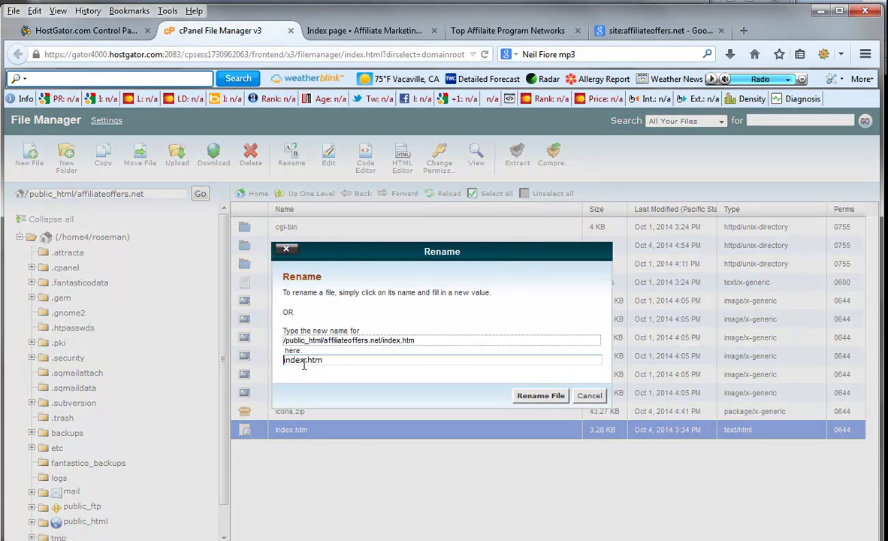
drag(305, 362, 278, 359)
text(test)
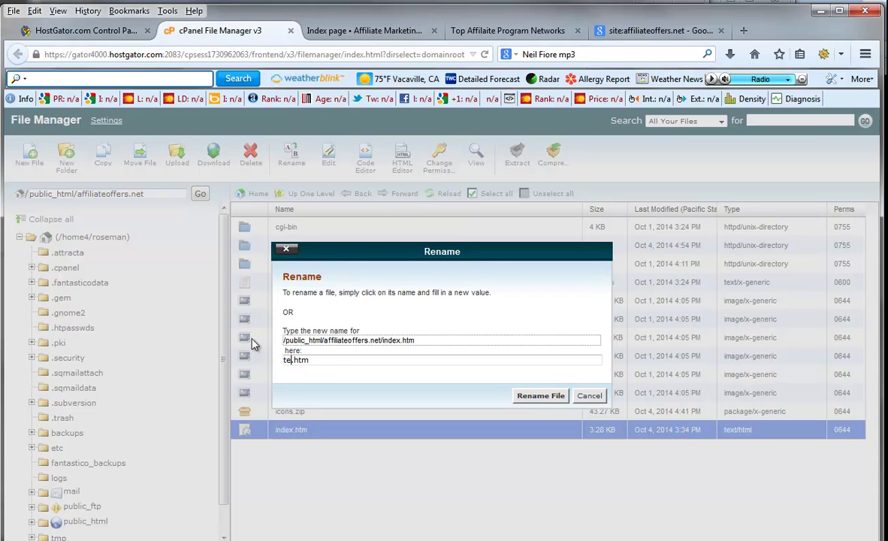
text(page)
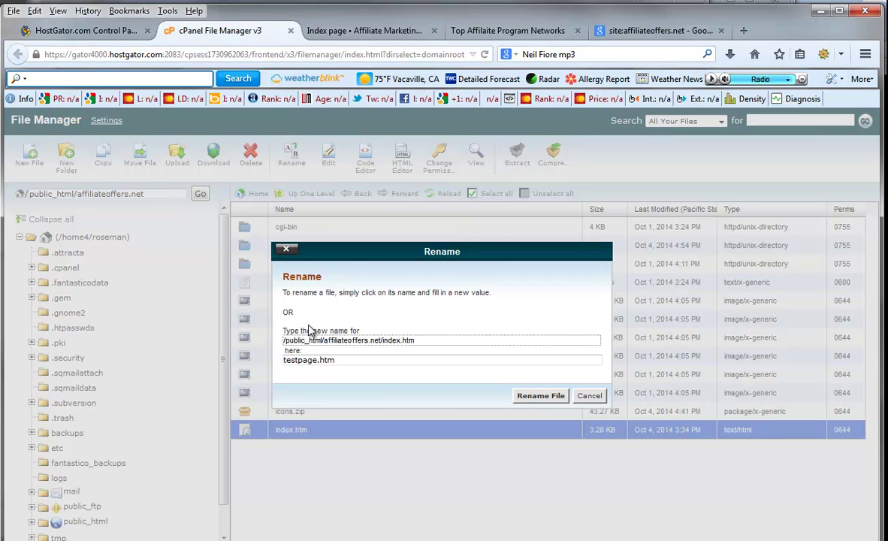
click(523, 399)
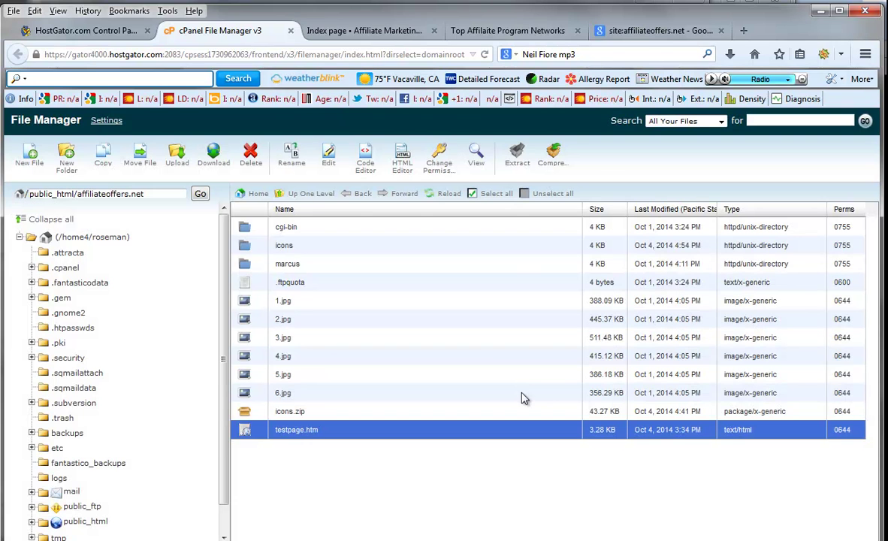
- Reload affiliateoffers.net to see it now shows an 'Index of /' listing
click(454, 31)
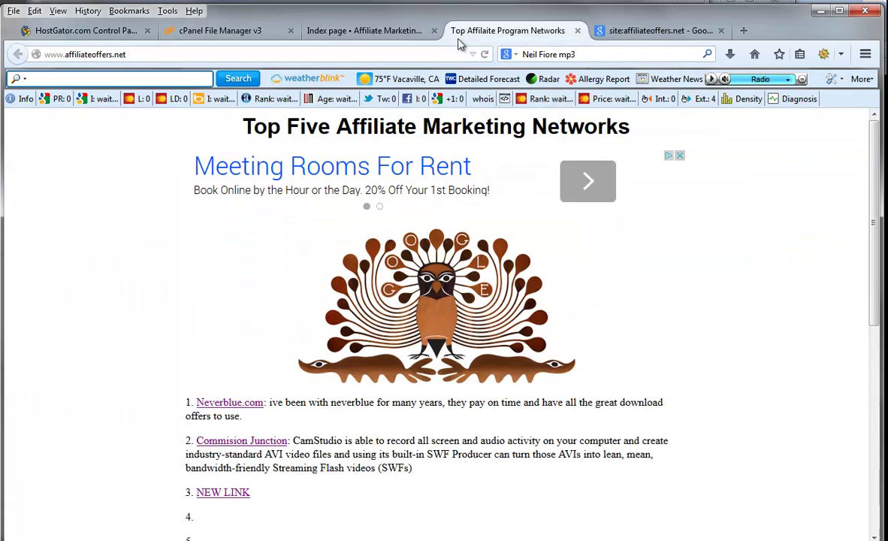
right_click(742, 162)
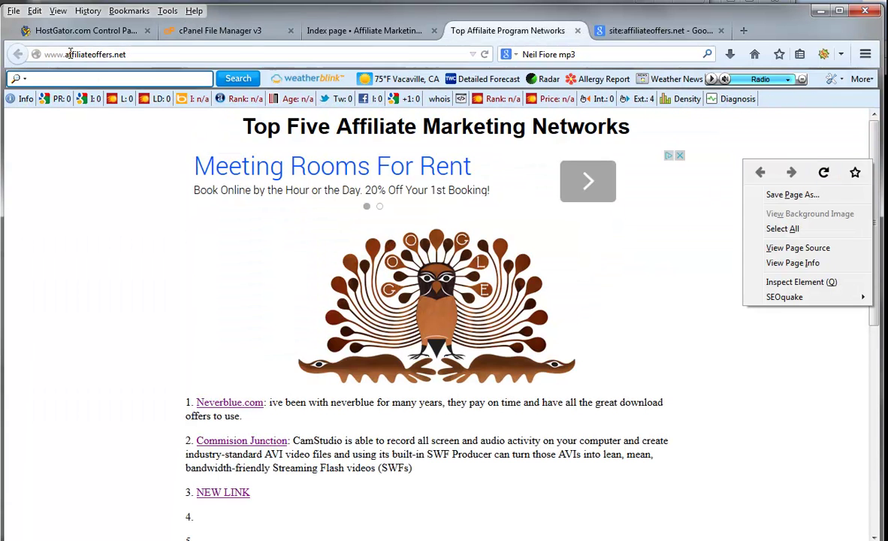
click(824, 172)
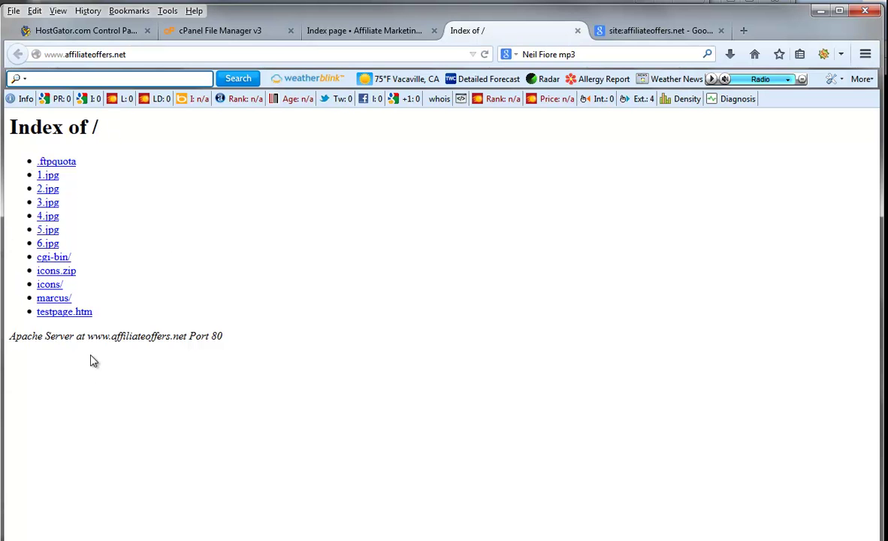
- Open testpage.htm to confirm the old page, then go back to cPanel
click(65, 312)
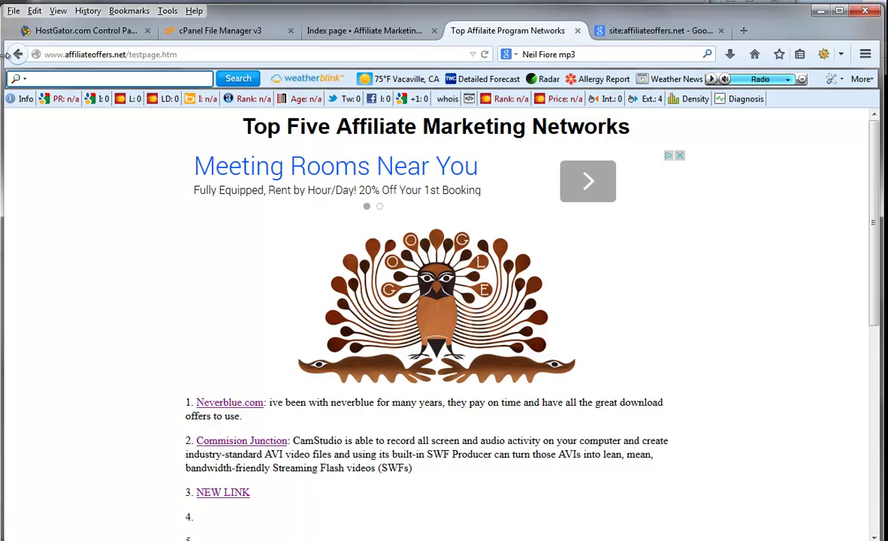
click(16, 55)
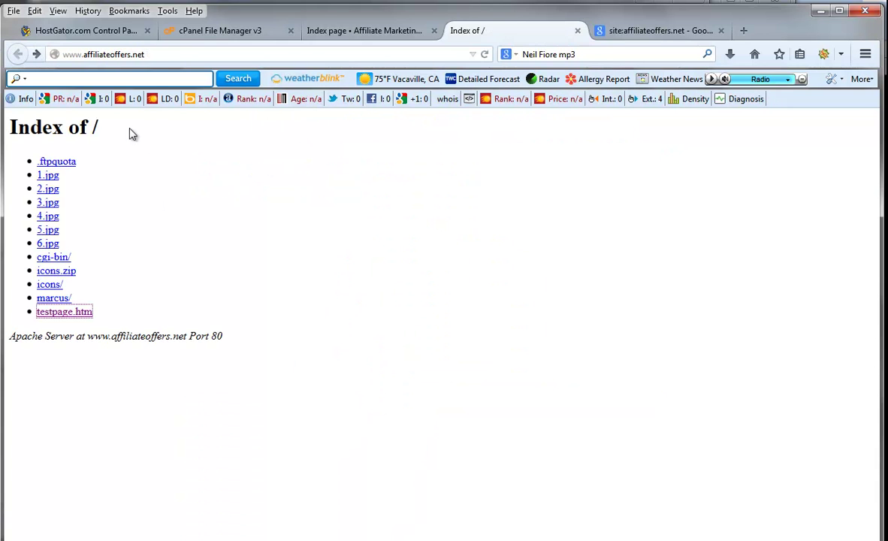
click(121, 33)
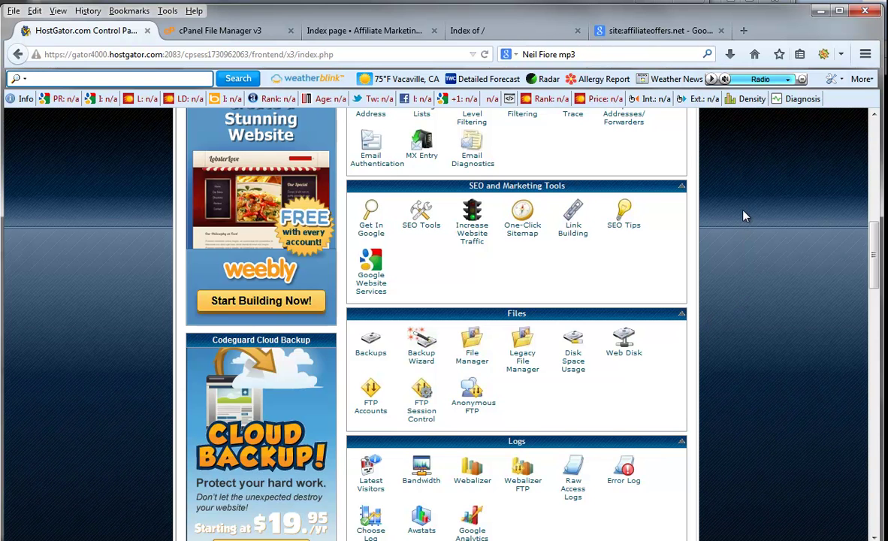
- Start a QuickInstall of WordPress from Software/Services
scroll(744, 215, down, 5)
scroll(744, 217, down, 5)
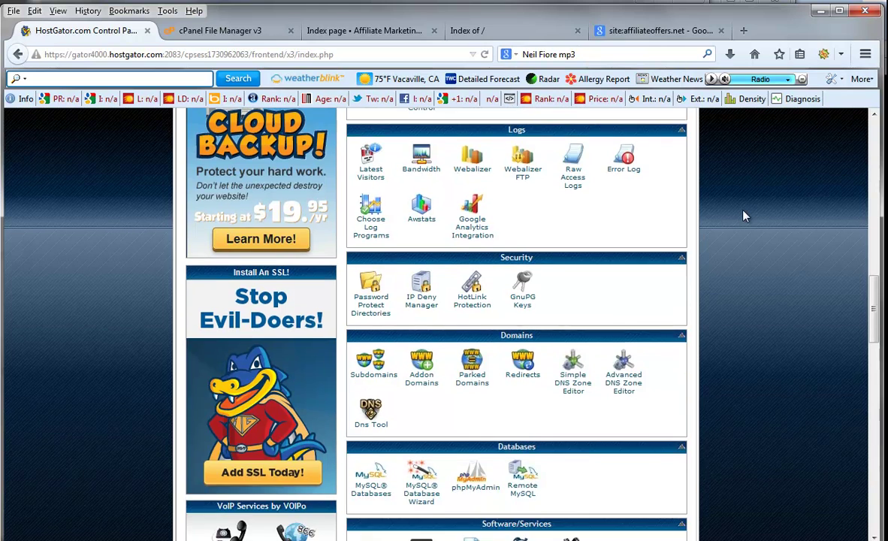
scroll(744, 214, down, 2)
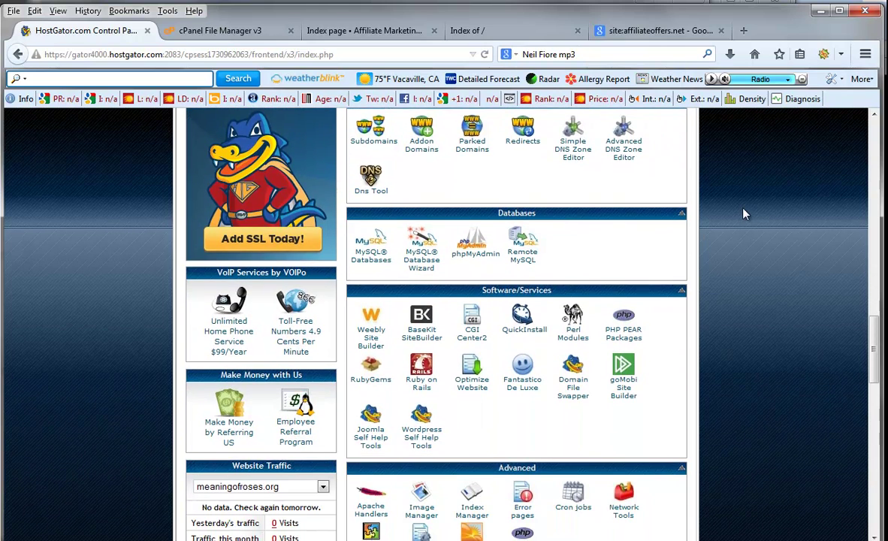
click(527, 314)
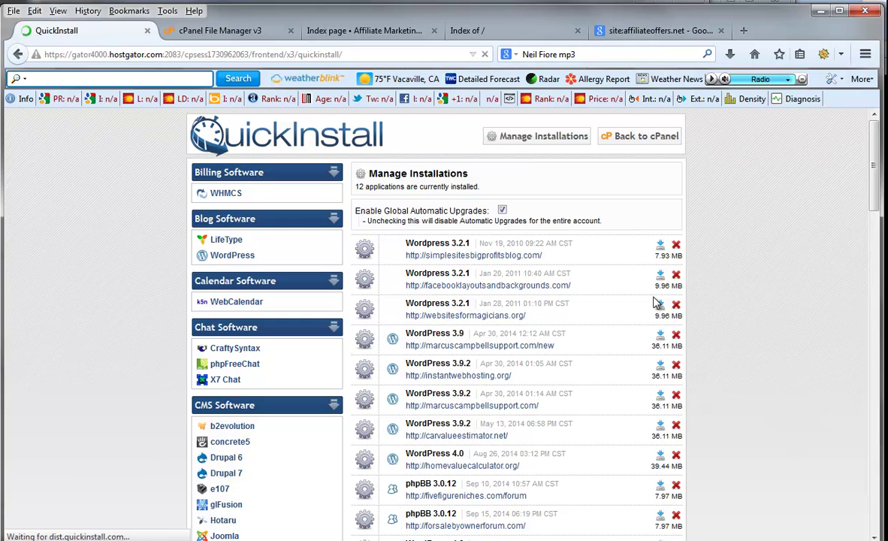
click(224, 260)
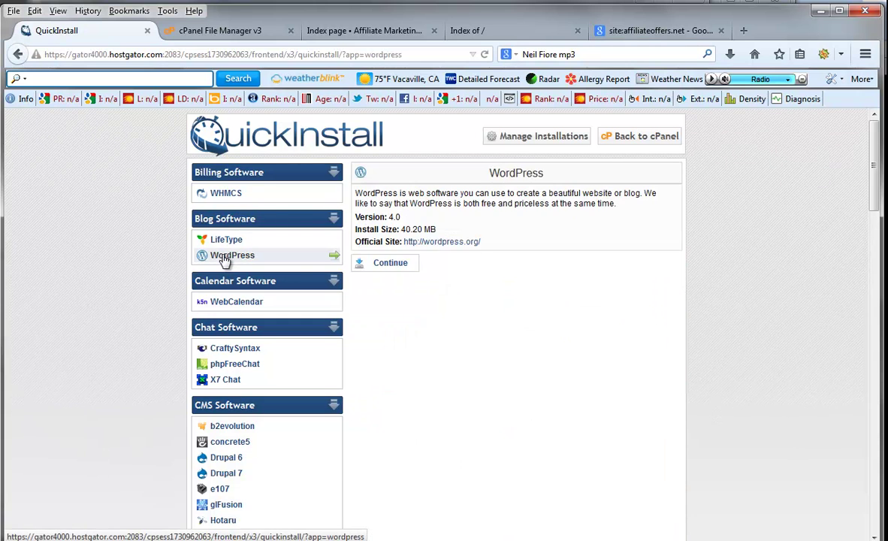
click(376, 267)
- Choose affiliateoffers.net as the application URL domain
click(557, 292)
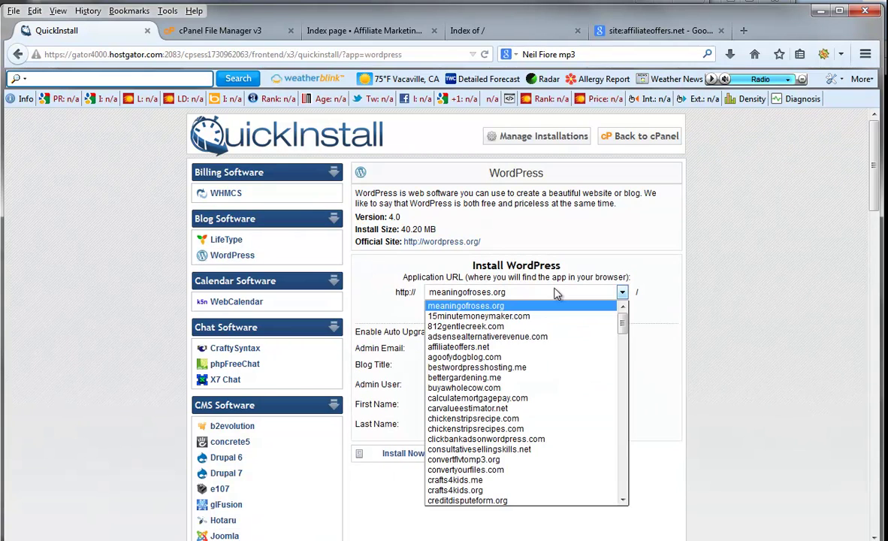
click(530, 346)
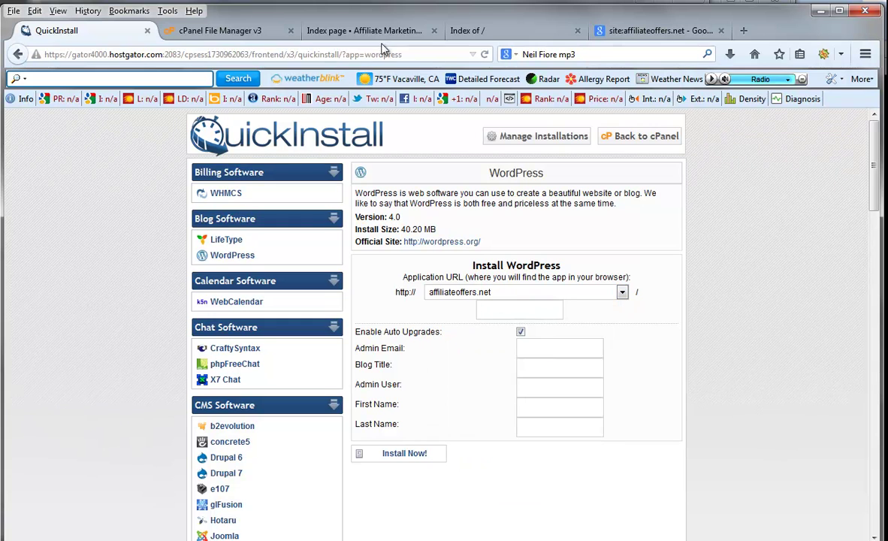
click(467, 31)
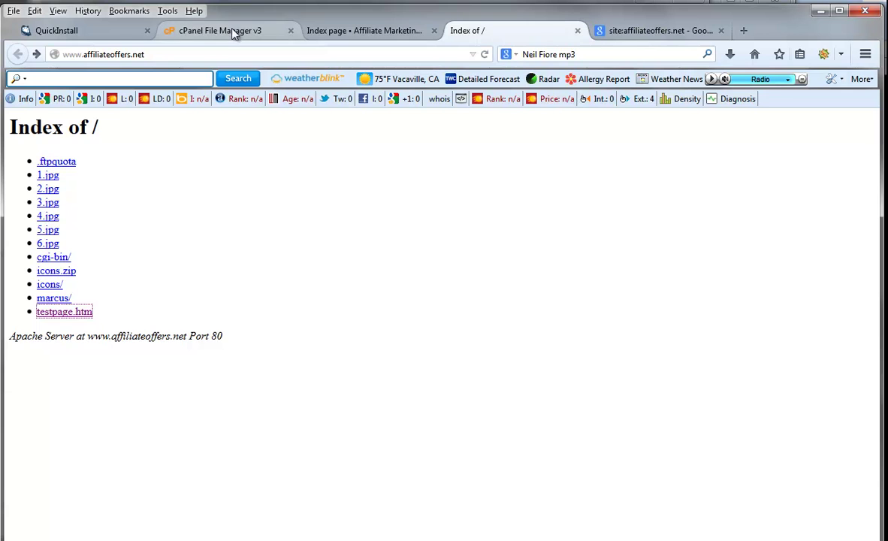
click(67, 30)
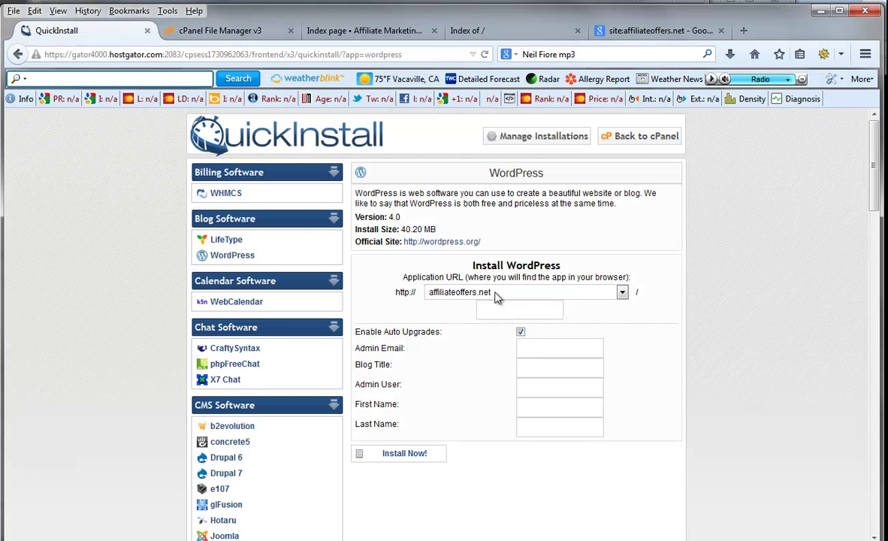
- Enter the admin e-mail and the blog title 'Welcome To Affiliate Offers'
click(543, 347)
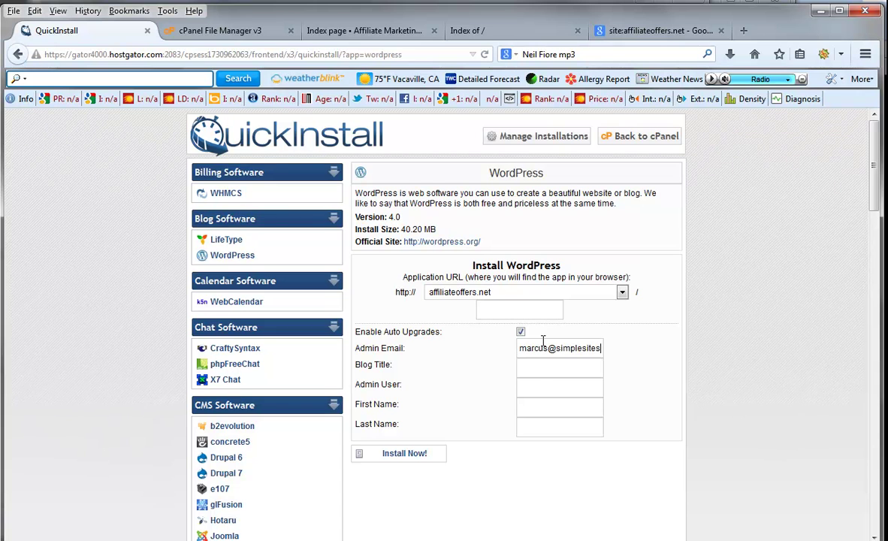
key(Tab)
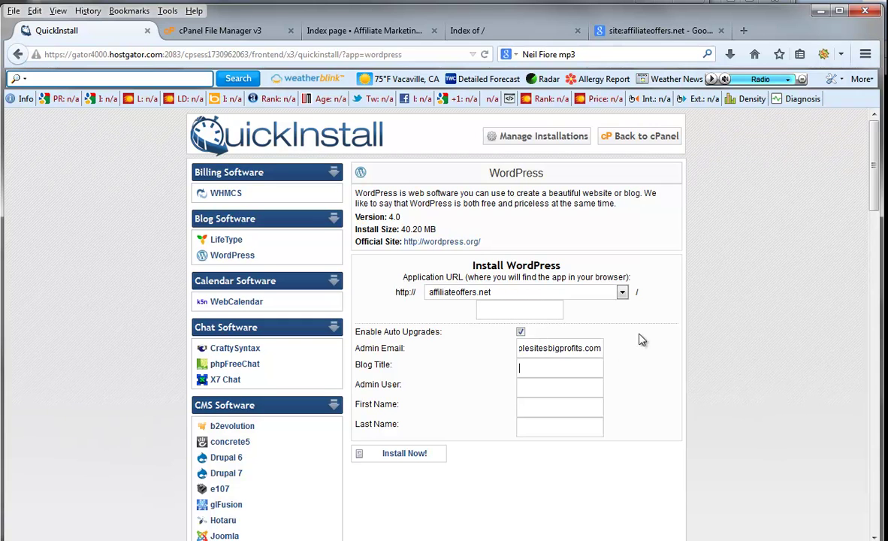
text(Welcome To Affiliate O)
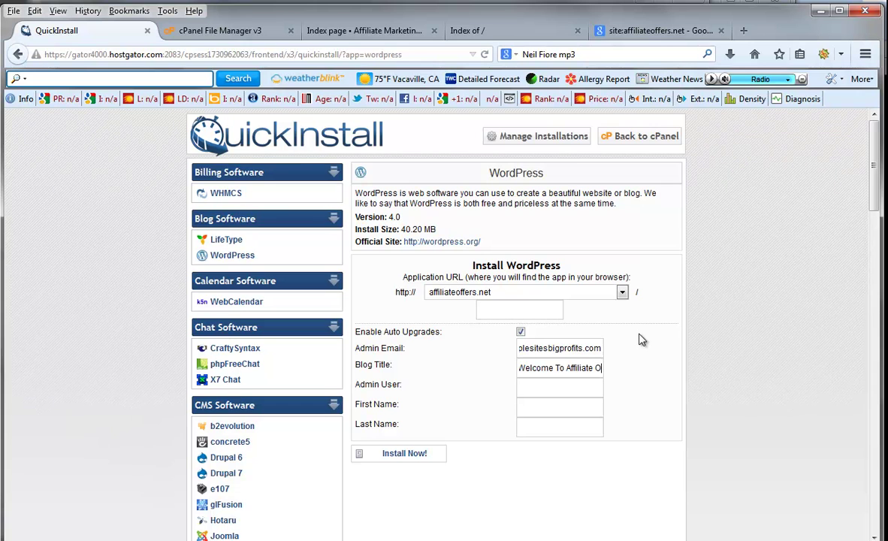
text(ffers)
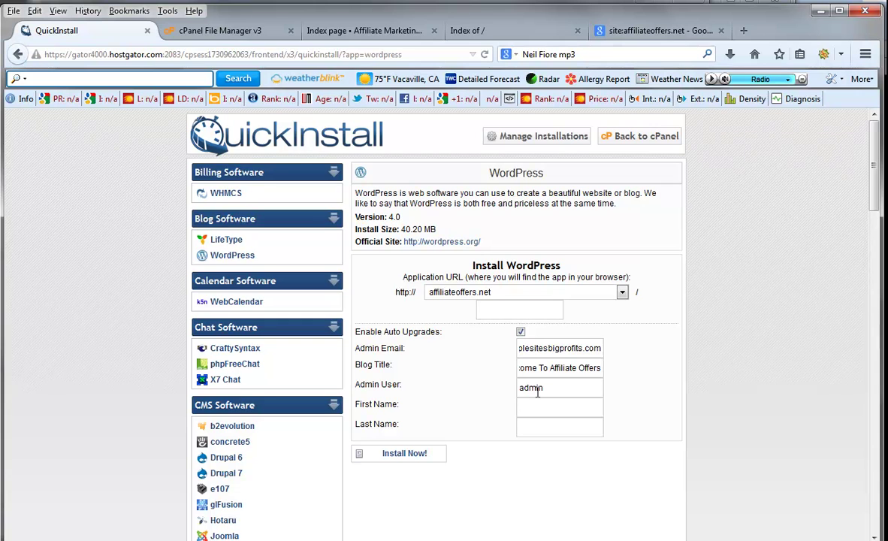
- Fill in the admin's first and last name and run the WordPress install
text(marcus)
key(Tab)
text(blogma)
click(412, 454)
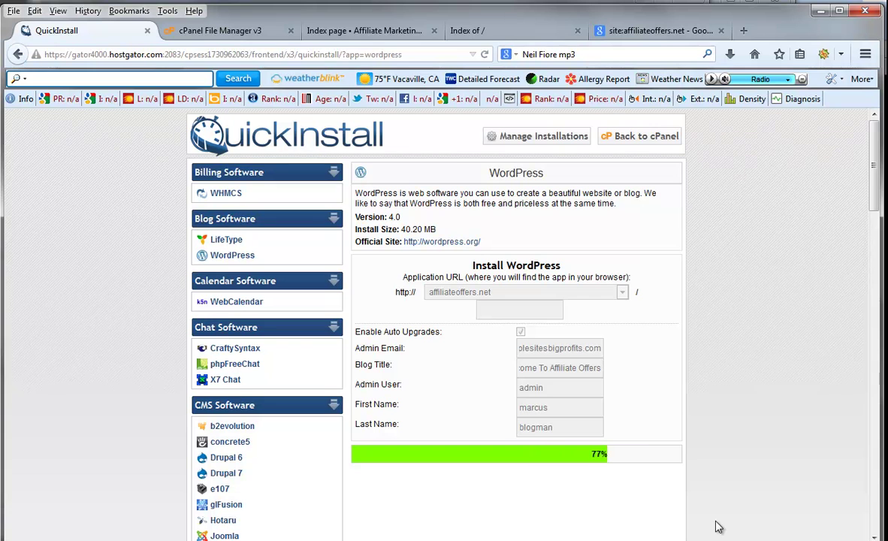
scroll(740, 438, down, 4)
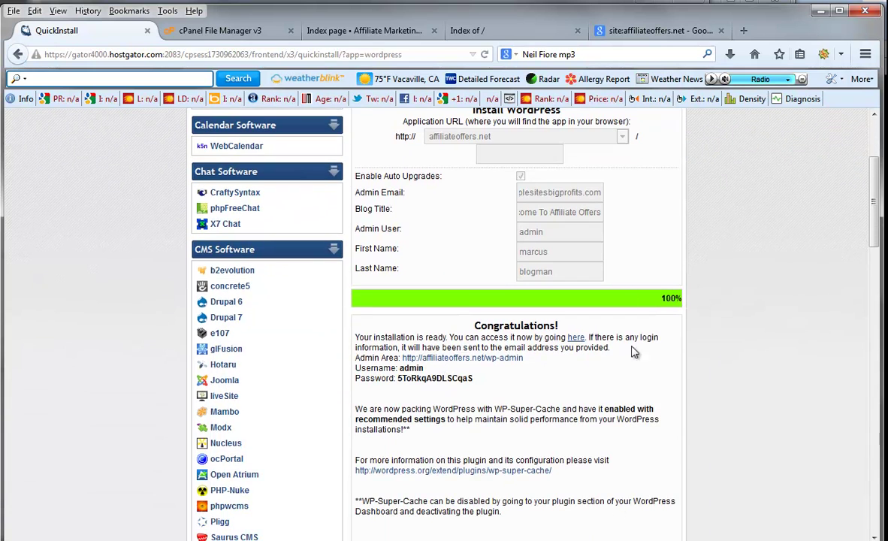
- Reload affiliateoffers.net to view the new WordPress blog, then return to File Manager
click(521, 35)
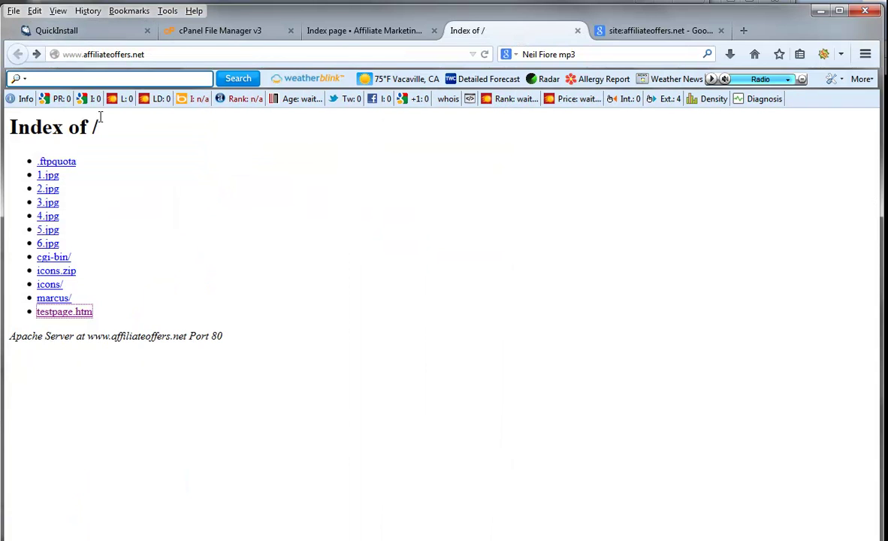
right_click(611, 156)
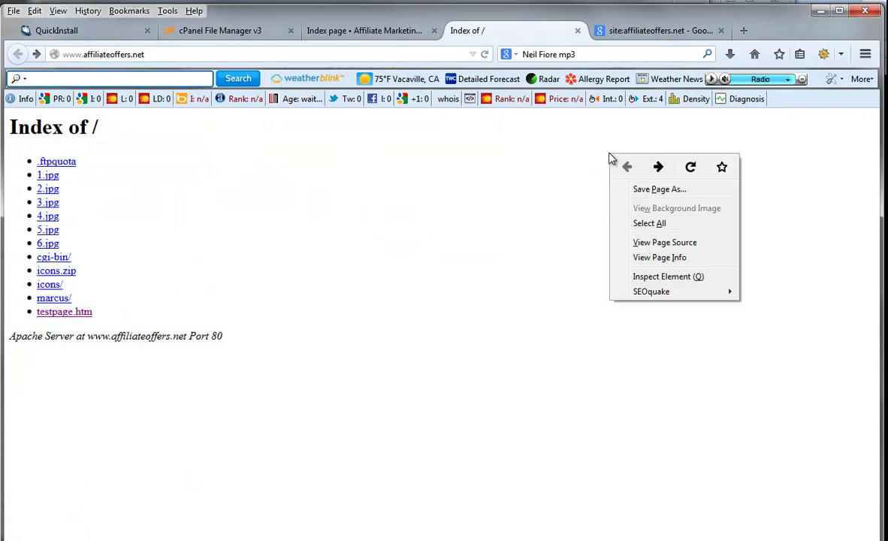
click(690, 170)
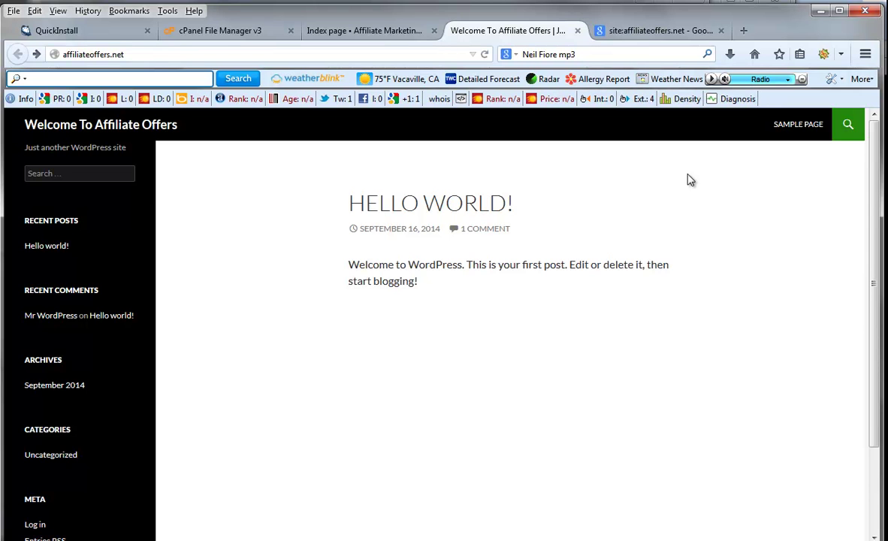
scroll(545, 526, down, 3)
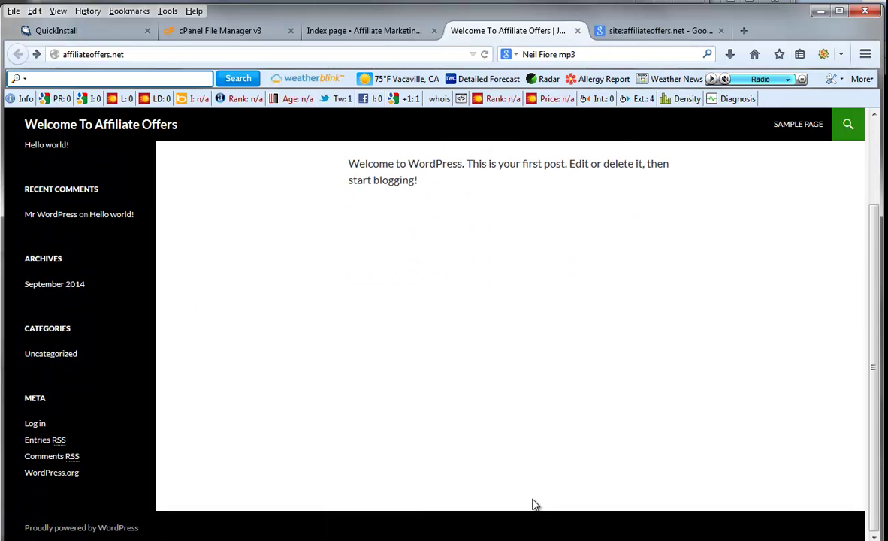
scroll(533, 503, up, 3)
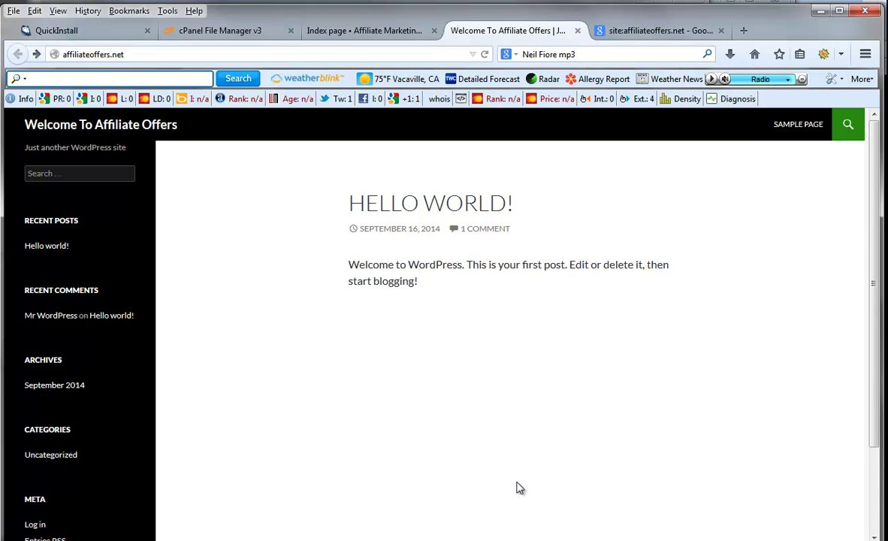
click(179, 31)
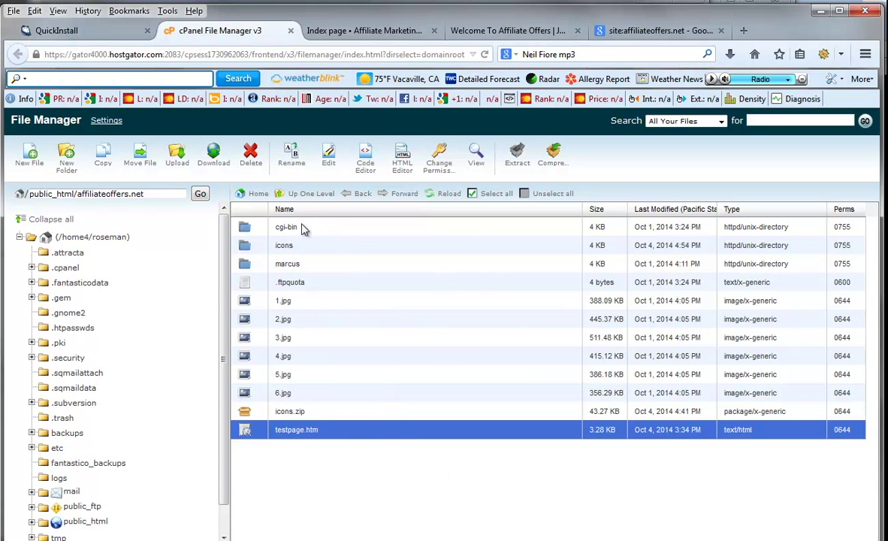
- Reload the folder listing and check the wp-admin, wp-content and wp-includes folders
click(449, 194)
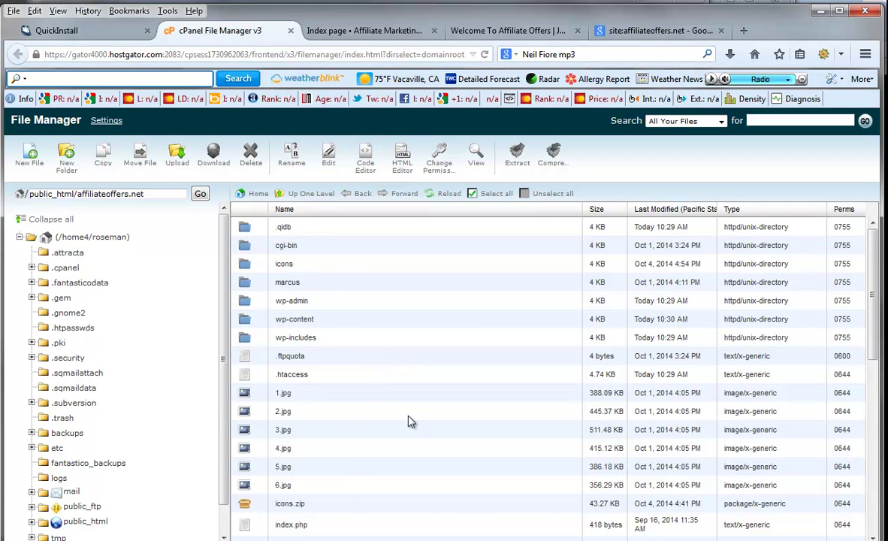
click(293, 302)
click(293, 319)
click(293, 338)
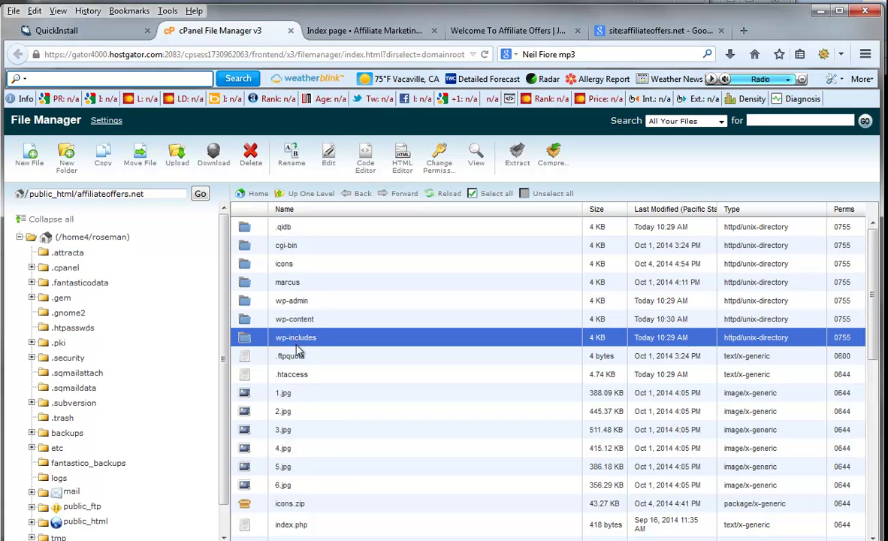
scroll(341, 399, down, 3)
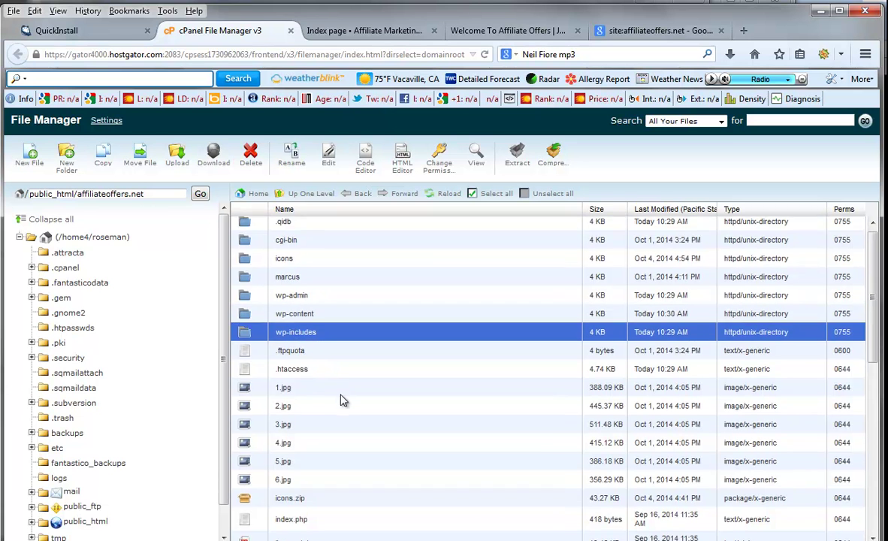
scroll(347, 395, down, 9)
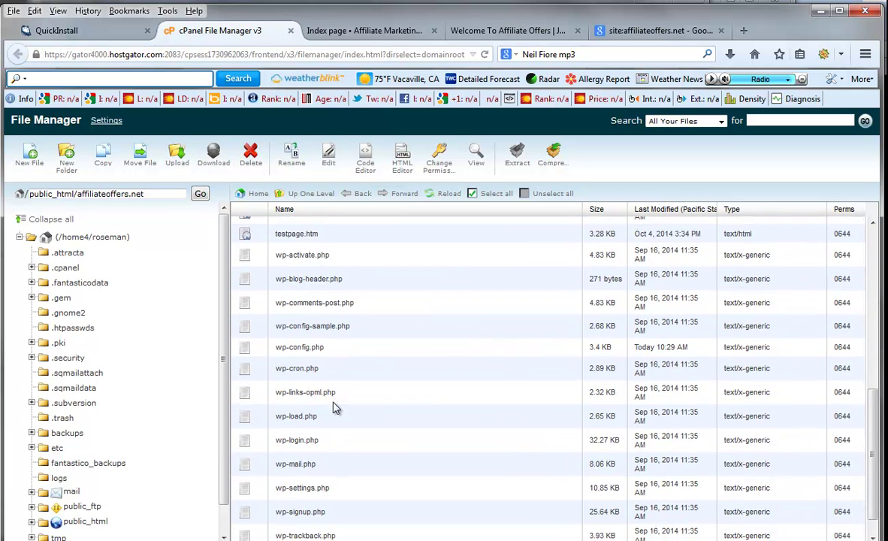
scroll(336, 407, up, 8)
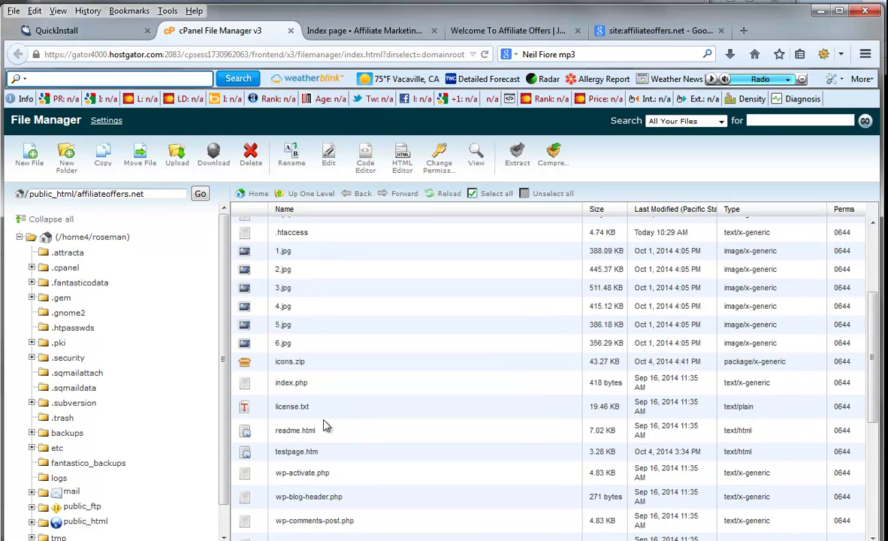
scroll(324, 264, up, 4)
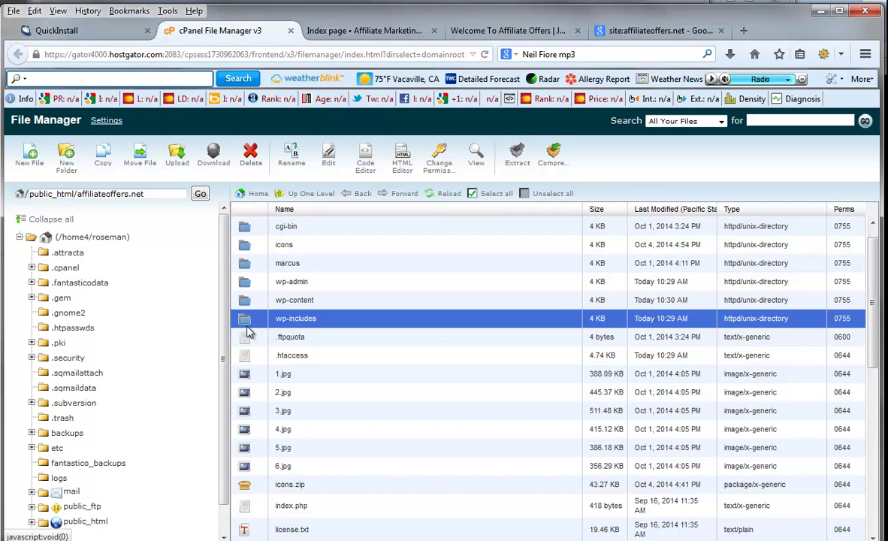
- Create a folder named ADPLACE in affiliateoffers.net and open it to see it's empty
click(412, 417)
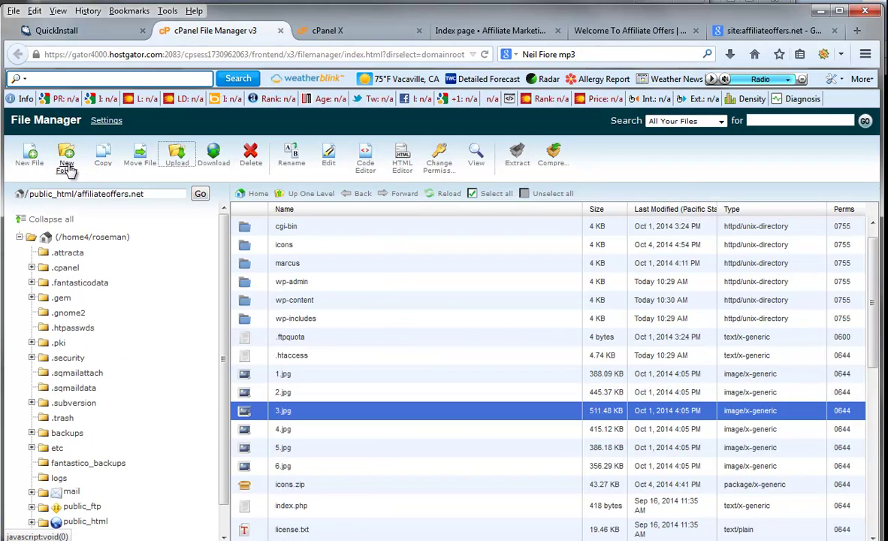
click(66, 155)
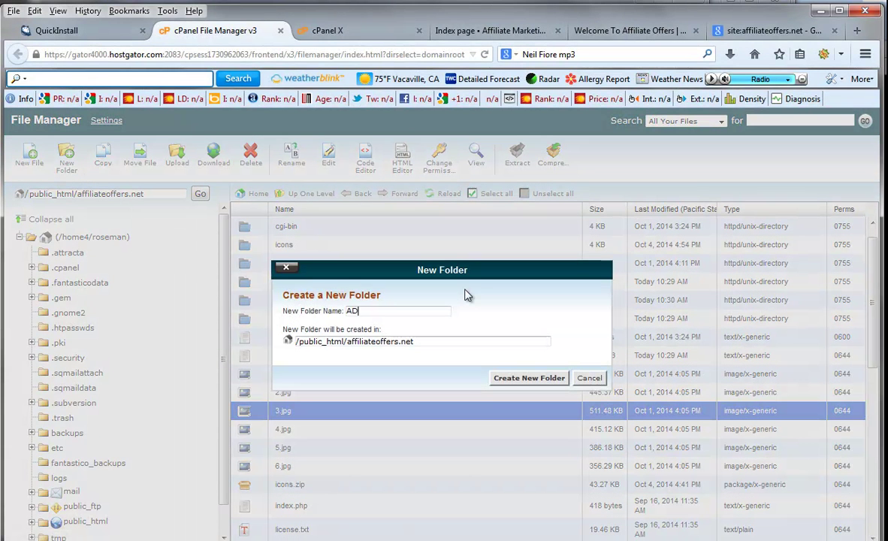
text(ADPLACE)
click(519, 378)
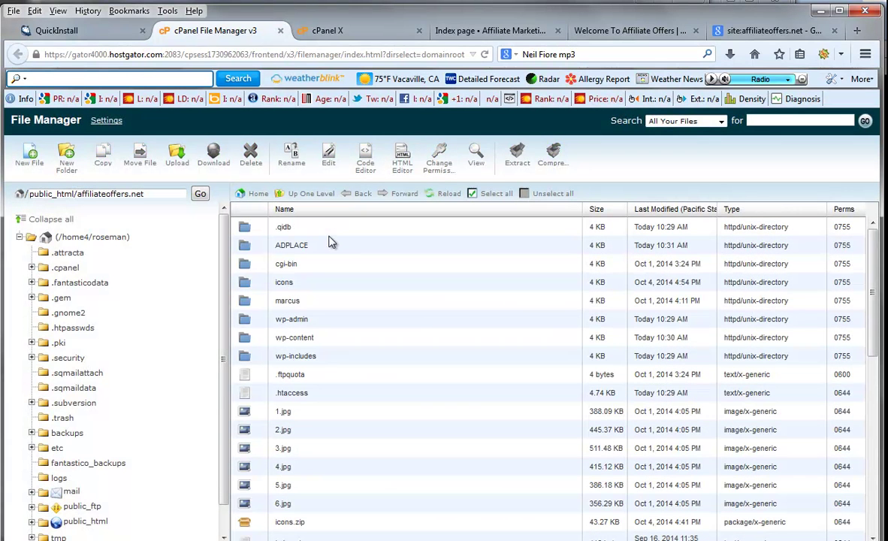
double_click(325, 245)
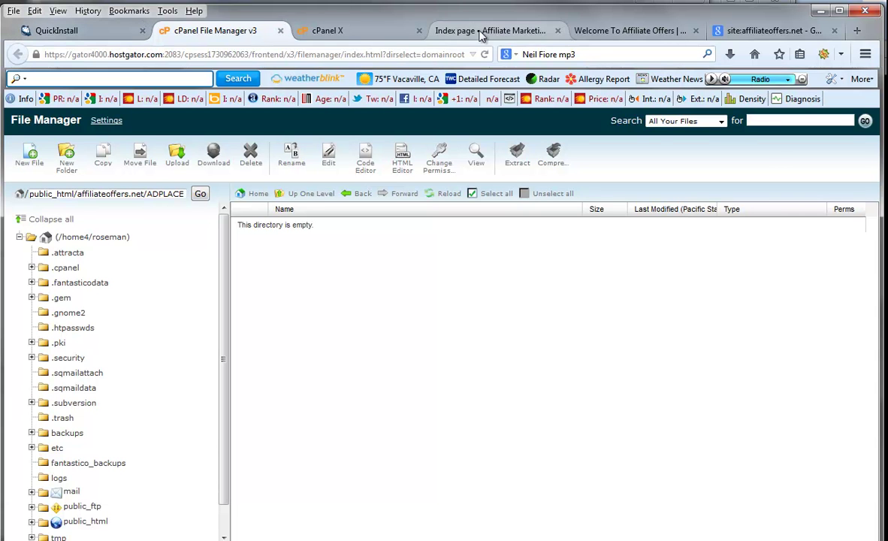
- Copy the generated admin password from the QuickInstall confirmation page
click(447, 31)
click(595, 30)
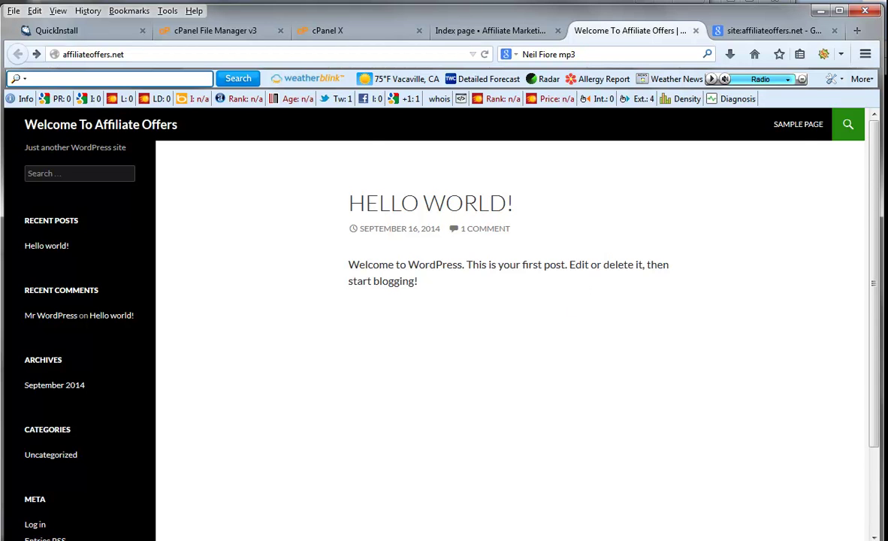
key(ctrl+1)
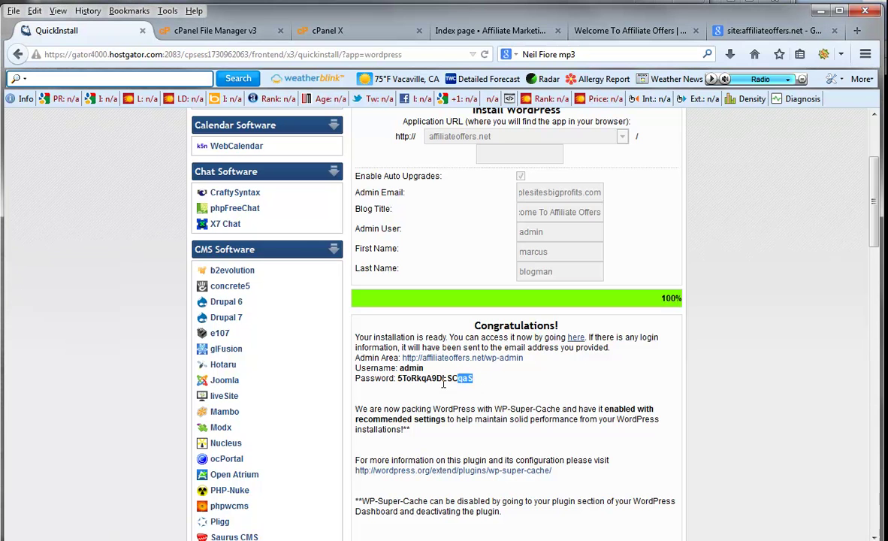
double_click(400, 380)
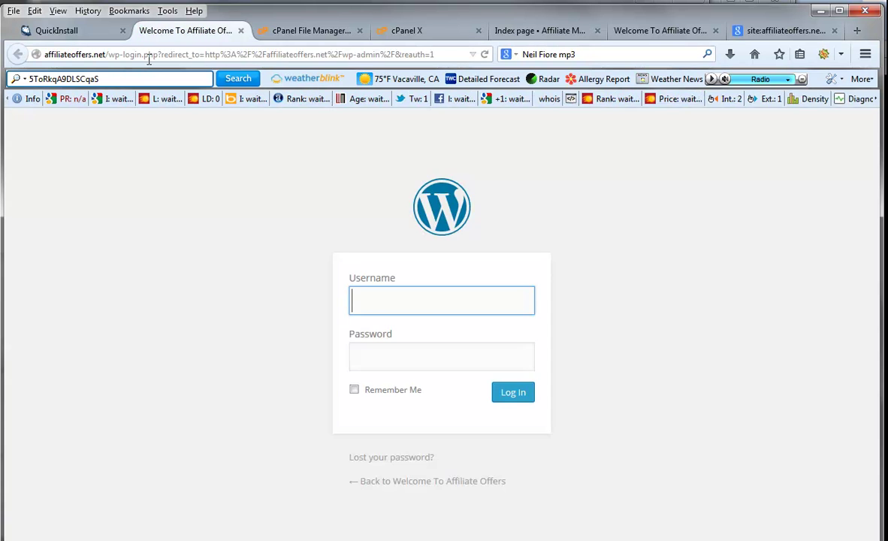
- Log in to WordPress as admin using the copied password
text(ADMIN)
key(Tab)
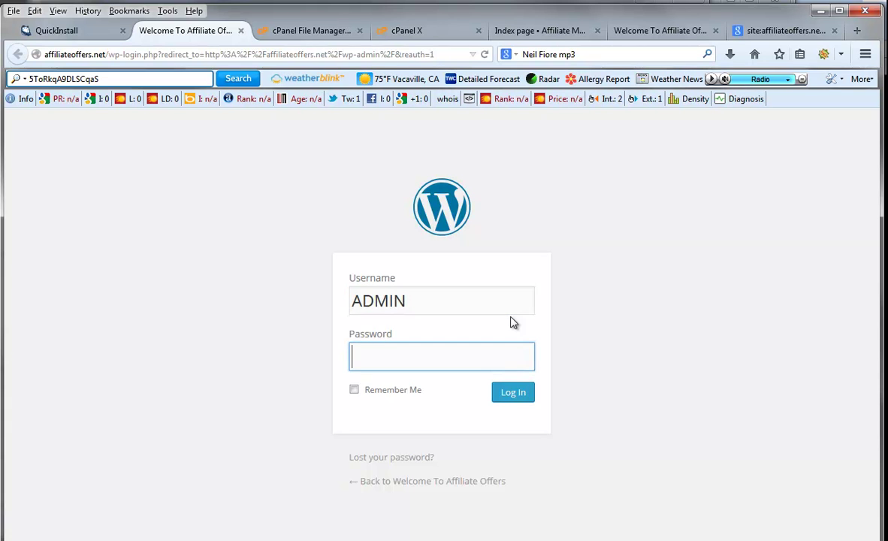
double_click(428, 302)
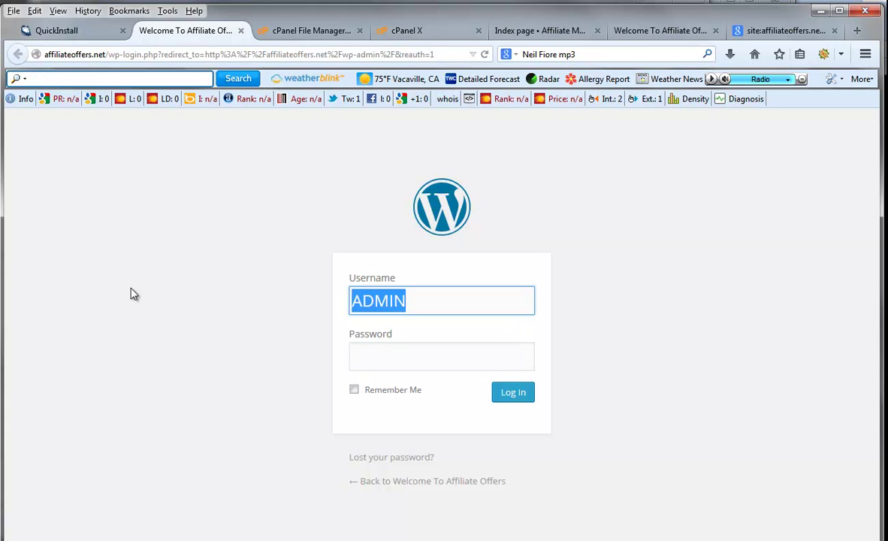
text(admin)
key(Tab)
key(ctrl+v)
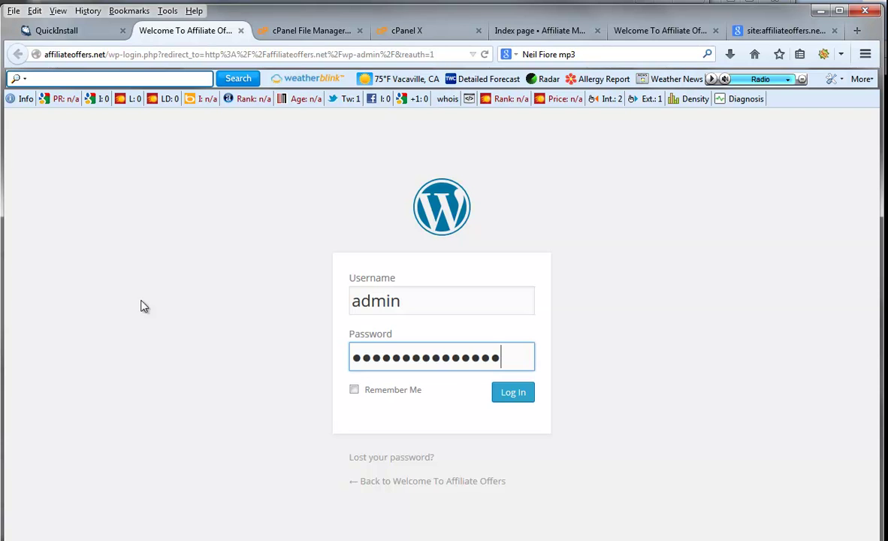
click(512, 392)
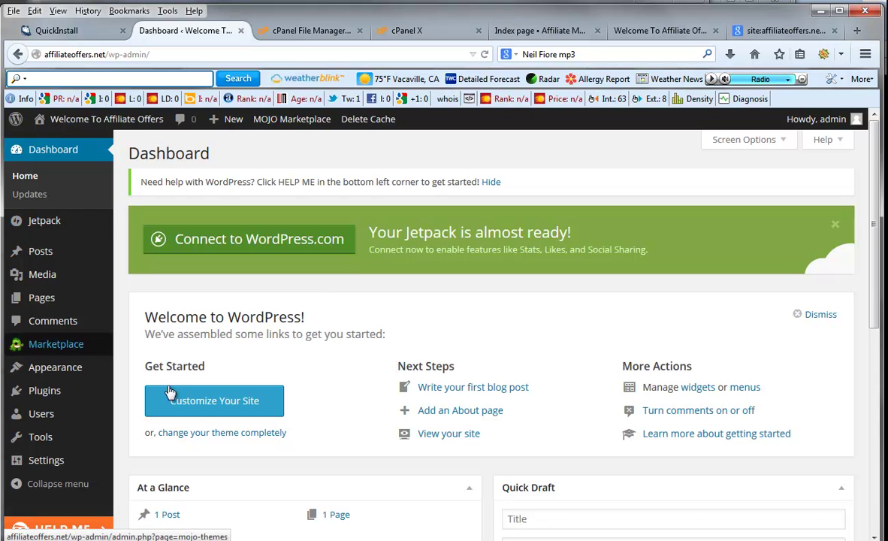
- Review the Affiliate Offers dashboard (WordPress 4.0, Twenty Fourteen) and point to Appearance > Themes
mouse_move(169, 132)
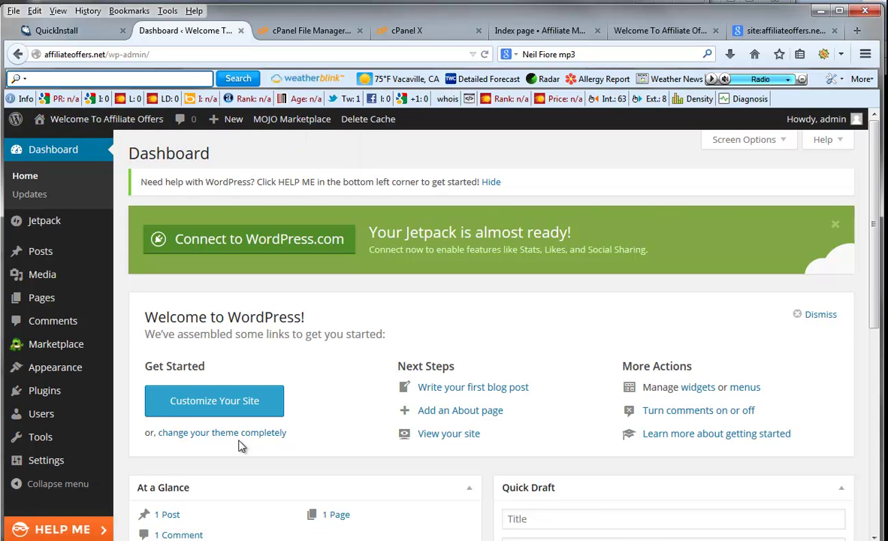
scroll(421, 519, down, 5)
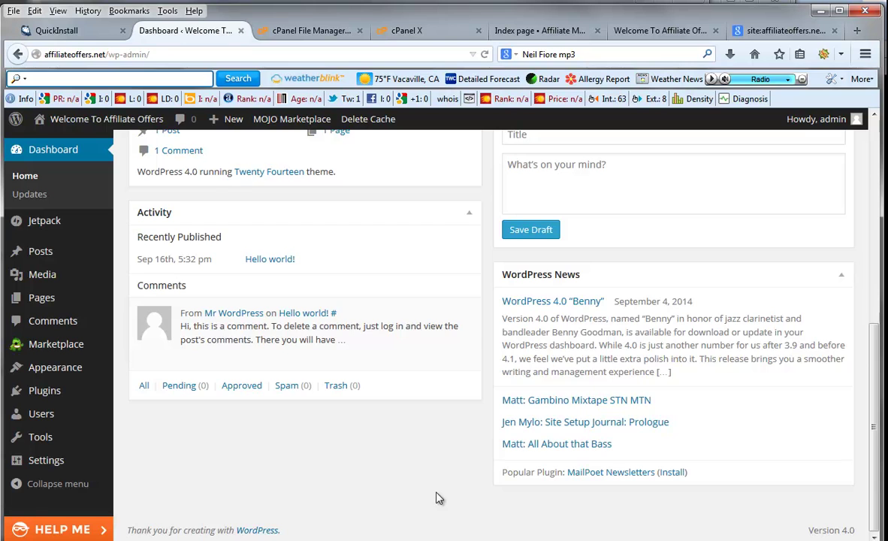
scroll(439, 499, up, 5)
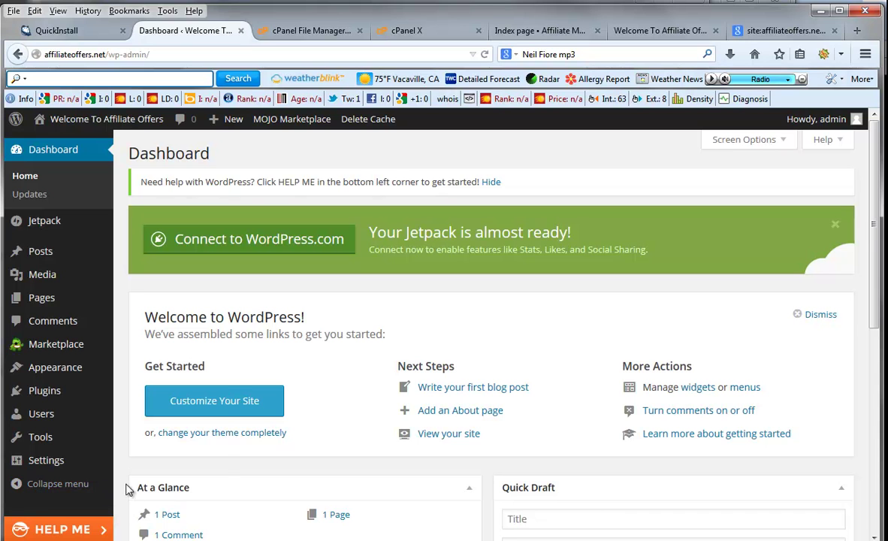
mouse_move(91, 376)
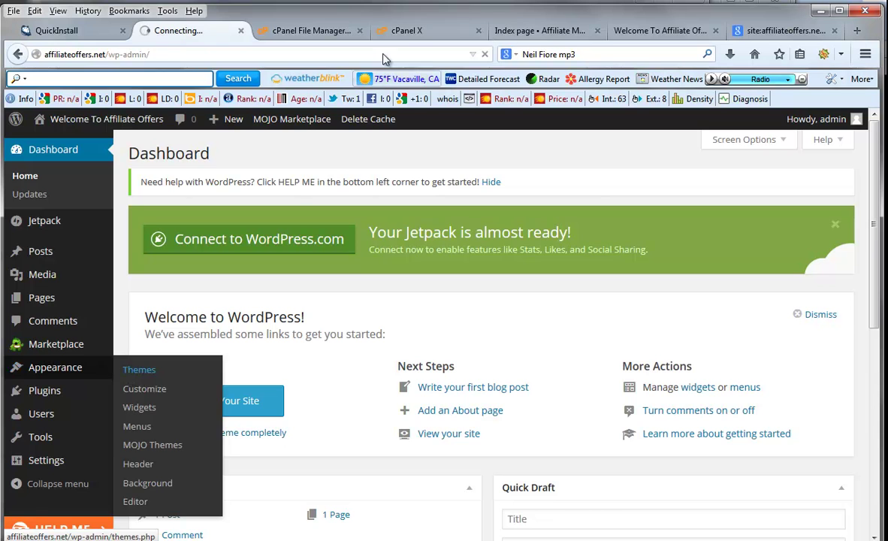
- Check the site front page, then return to Themes for the Upload Theme .zip form
click(629, 30)
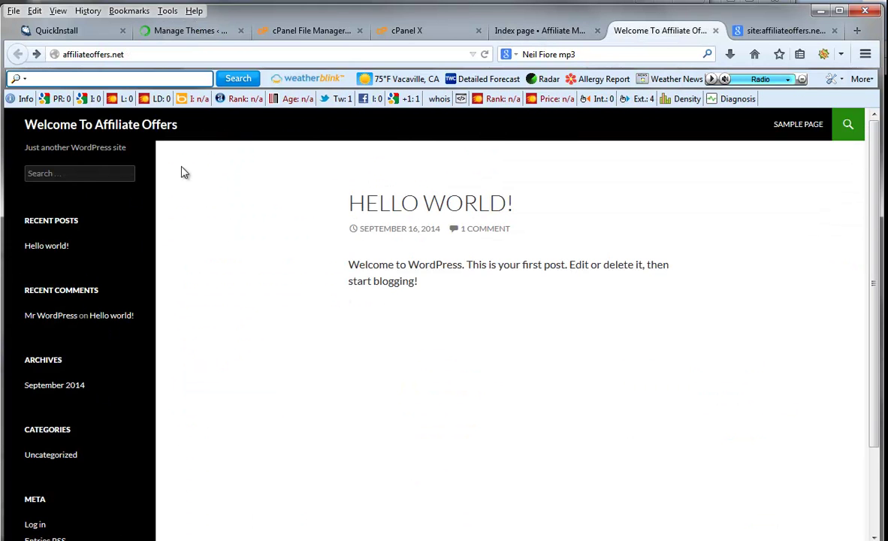
click(201, 36)
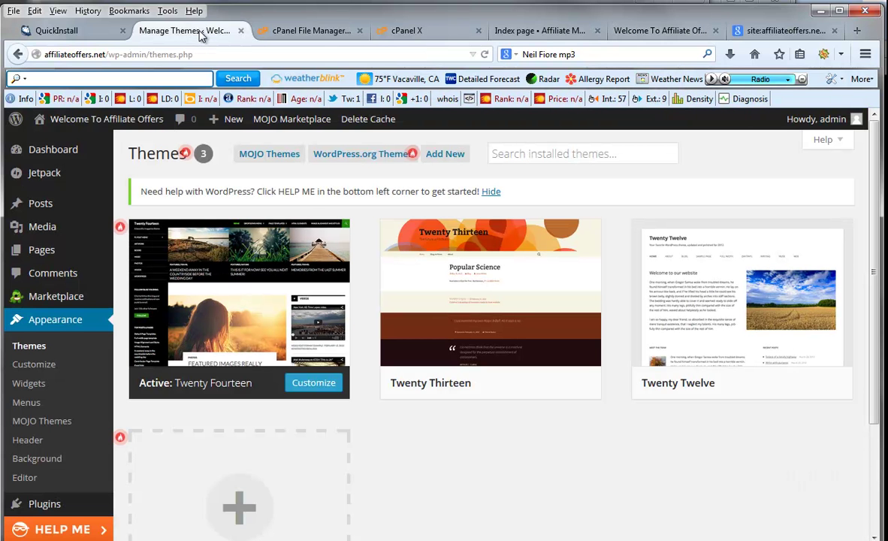
mouse_move(226, 118)
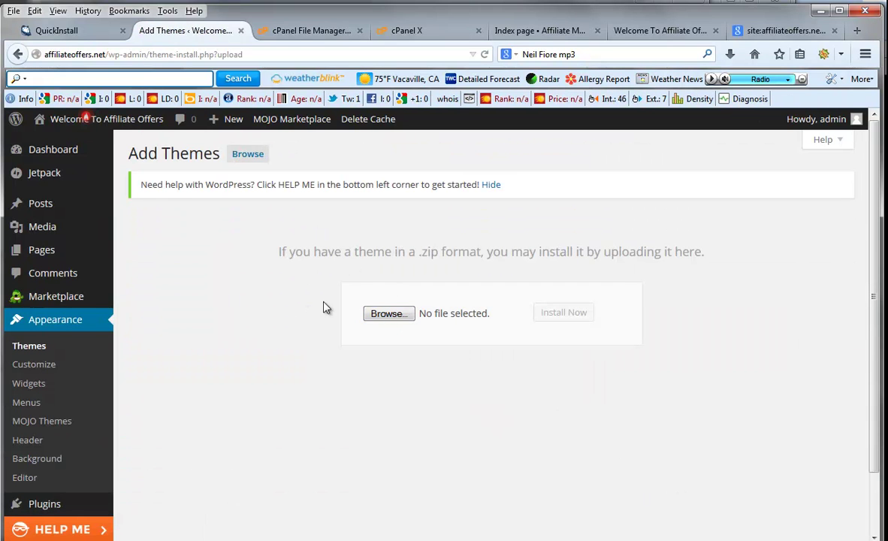
- Upload buffman.zip from Dropbox\artx\Z and install it as a theme
click(387, 314)
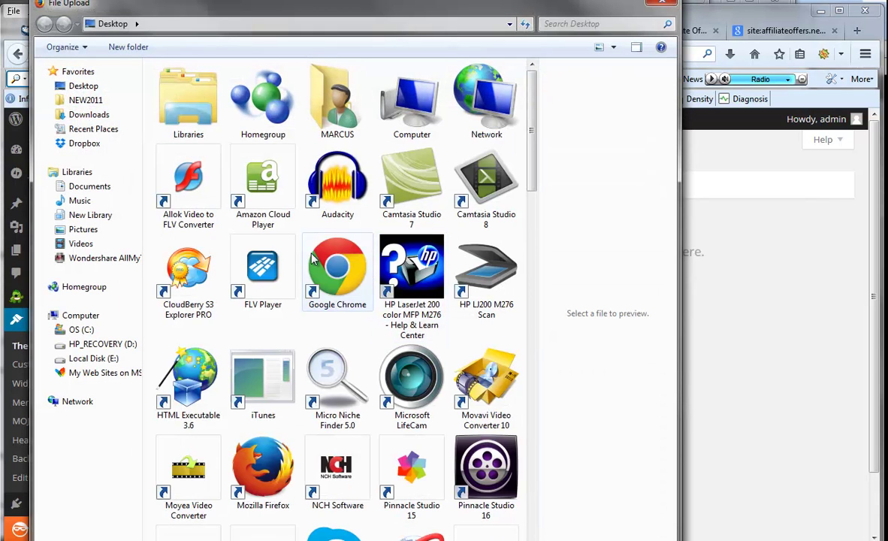
click(94, 149)
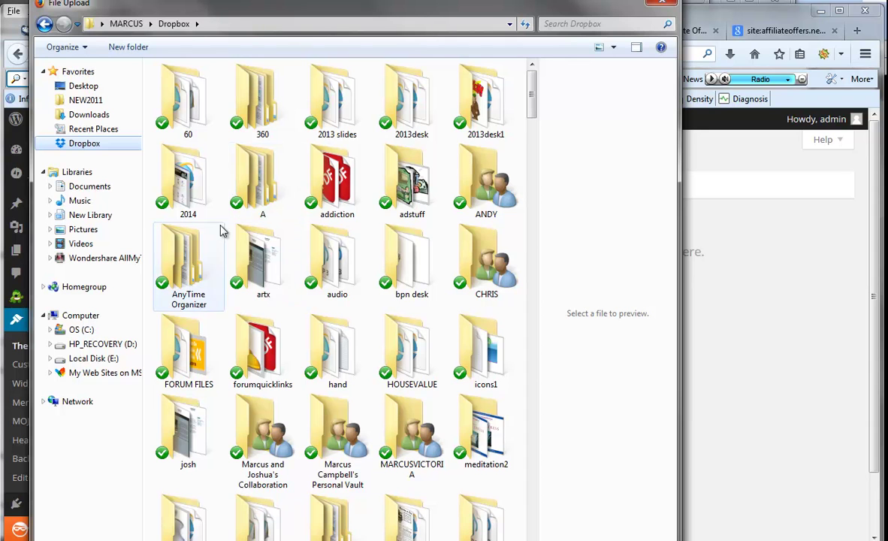
double_click(278, 276)
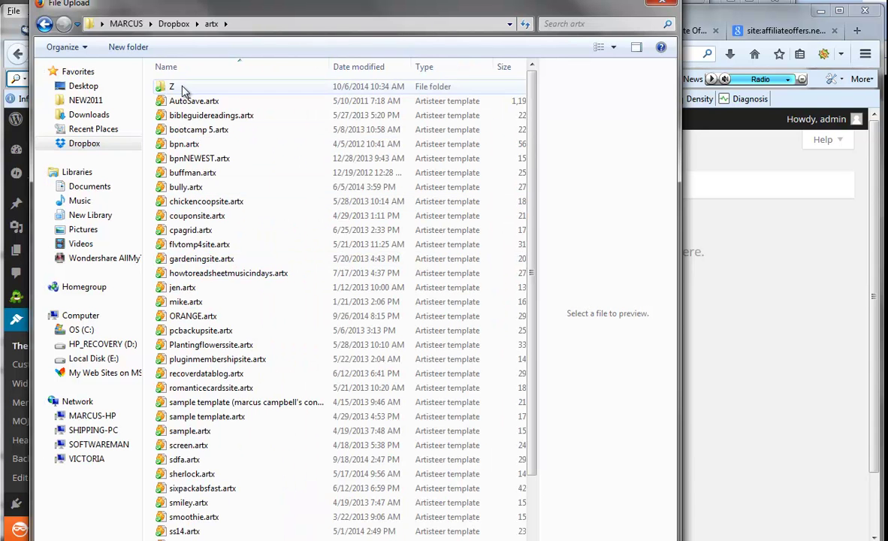
double_click(183, 89)
double_click(199, 87)
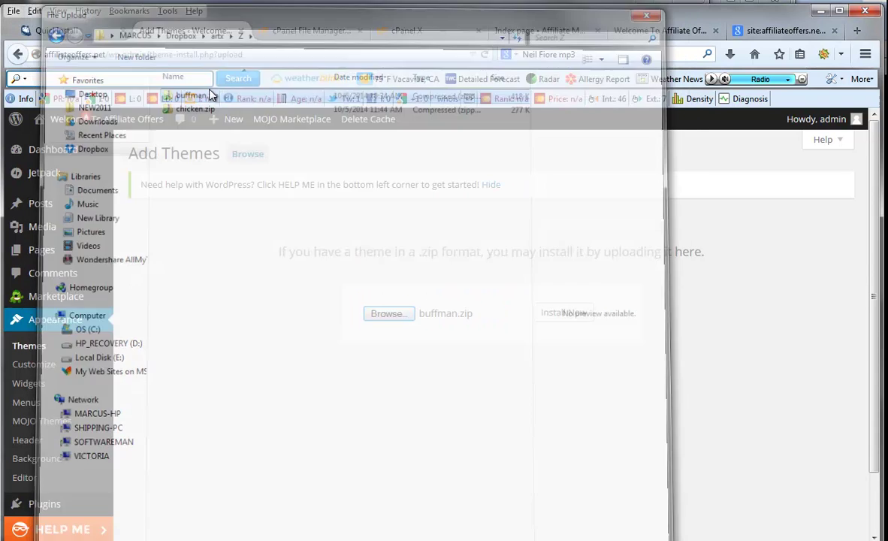
click(550, 314)
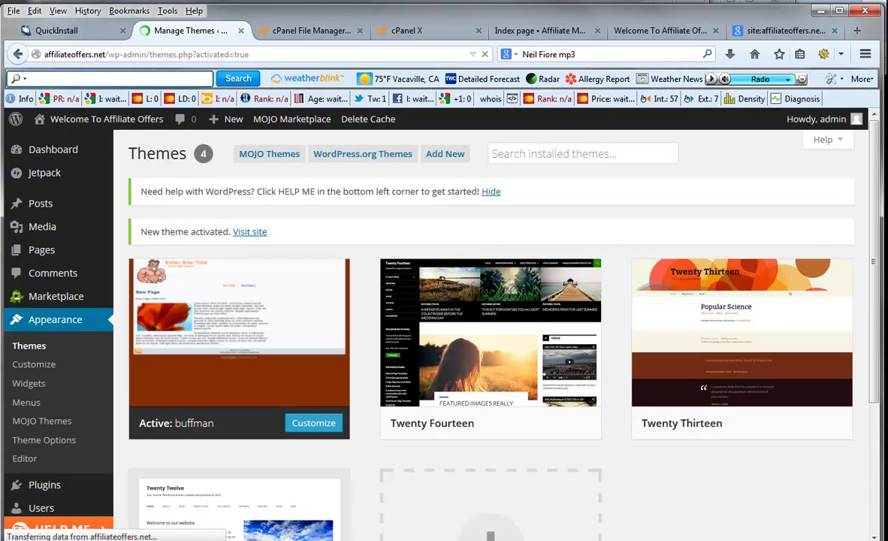
- Reload the Affiliate Offers front page to show the buffman muscleman header and brown layout
click(540, 30)
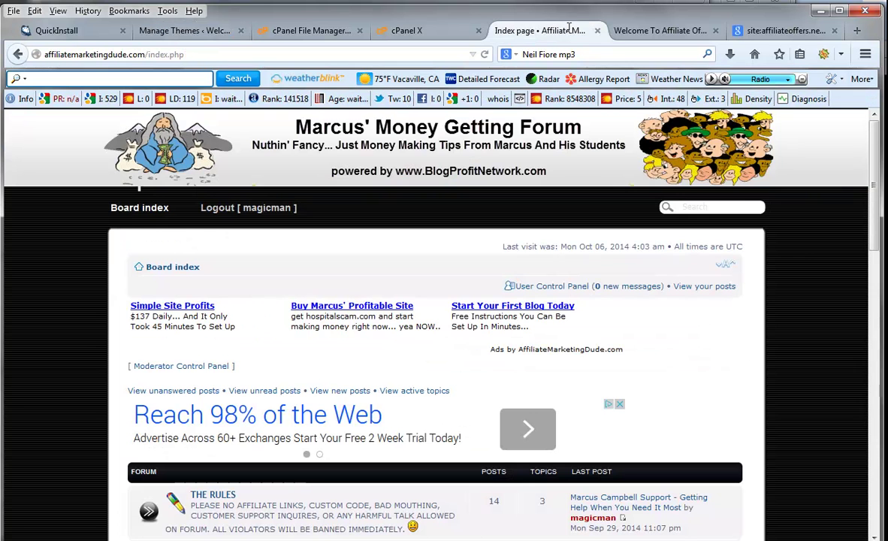
right_click(803, 251)
click(660, 30)
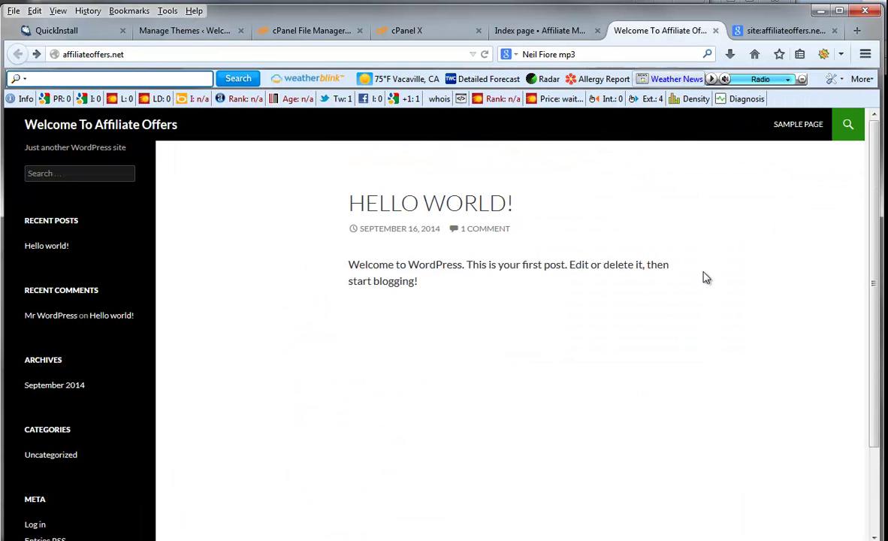
right_click(765, 226)
click(844, 234)
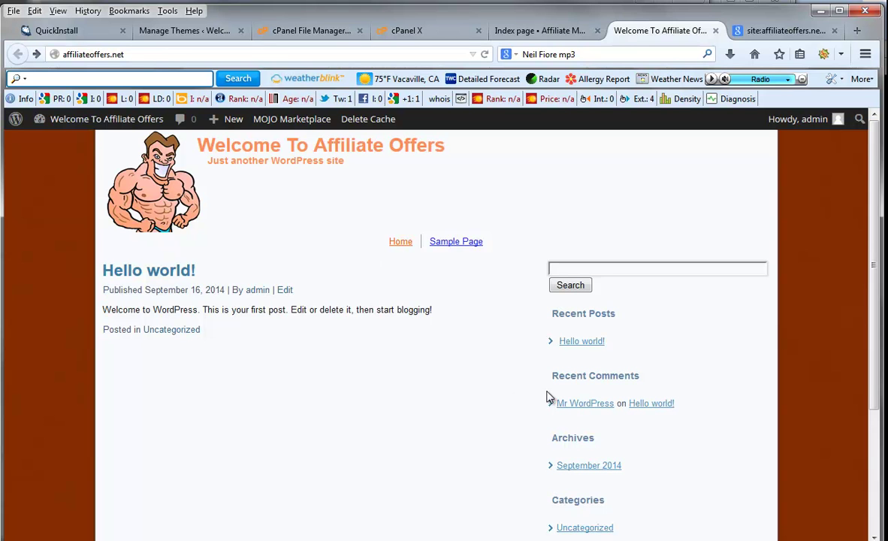
scroll(550, 399, down, 4)
scroll(624, 350, up, 4)
- Confirm buffman is the active theme and go to the plugin upload form
click(172, 36)
mouse_move(398, 308)
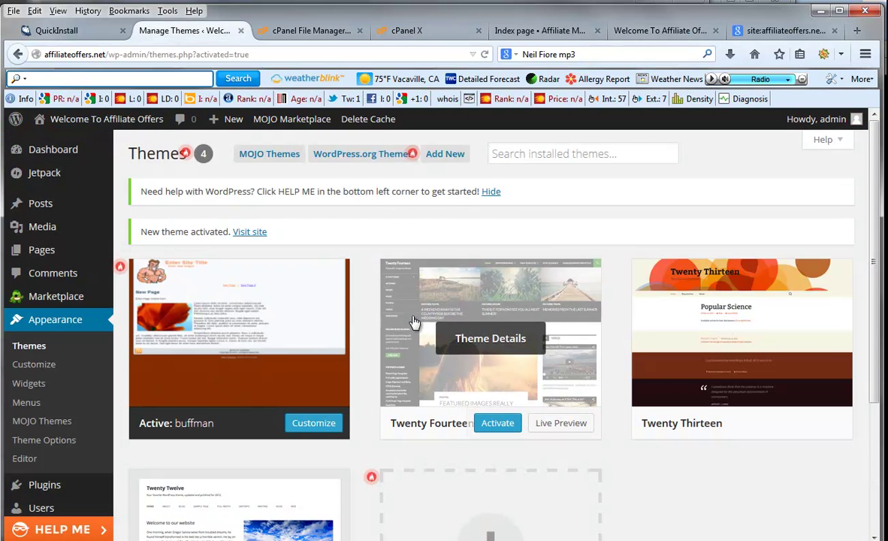
scroll(44, 387, down, 2)
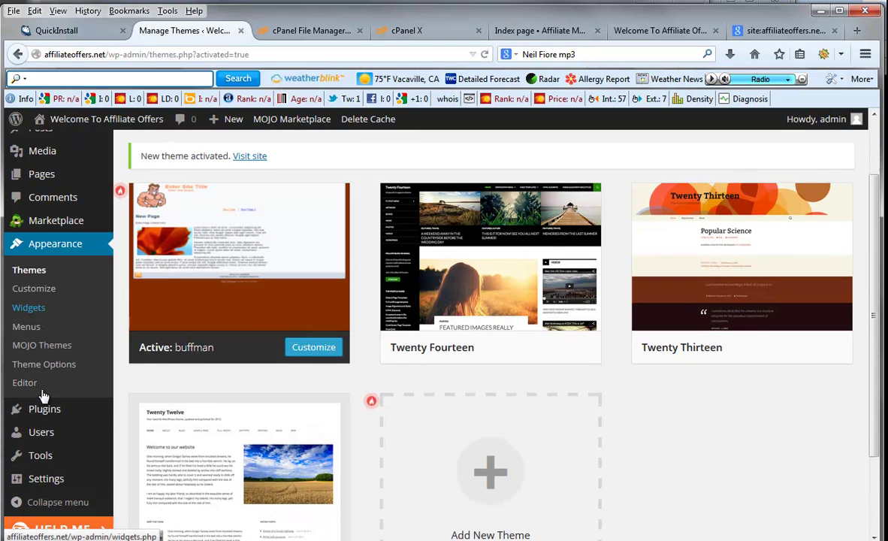
mouse_move(49, 409)
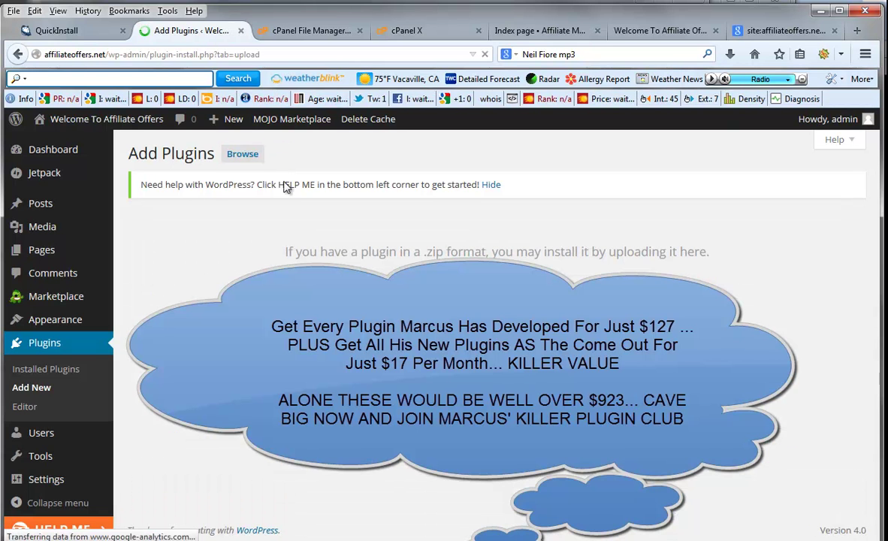
- Select widgetcontrolv5-5.0.2.zip from Dropbox as the plugin to install
click(242, 153)
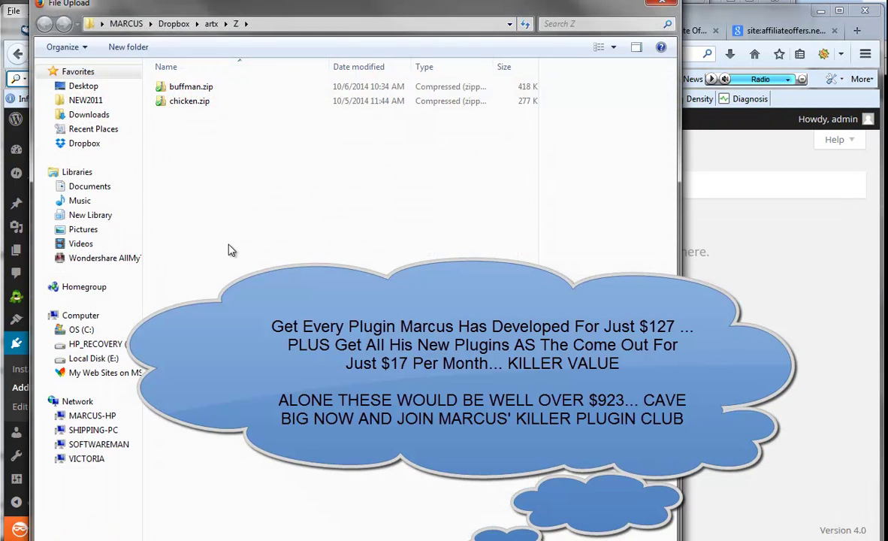
click(90, 145)
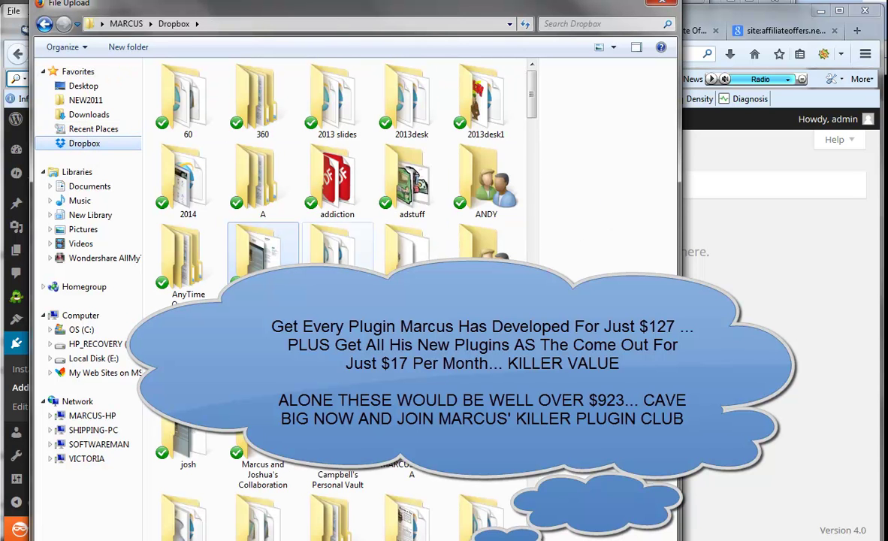
drag(531, 105, 532, 458)
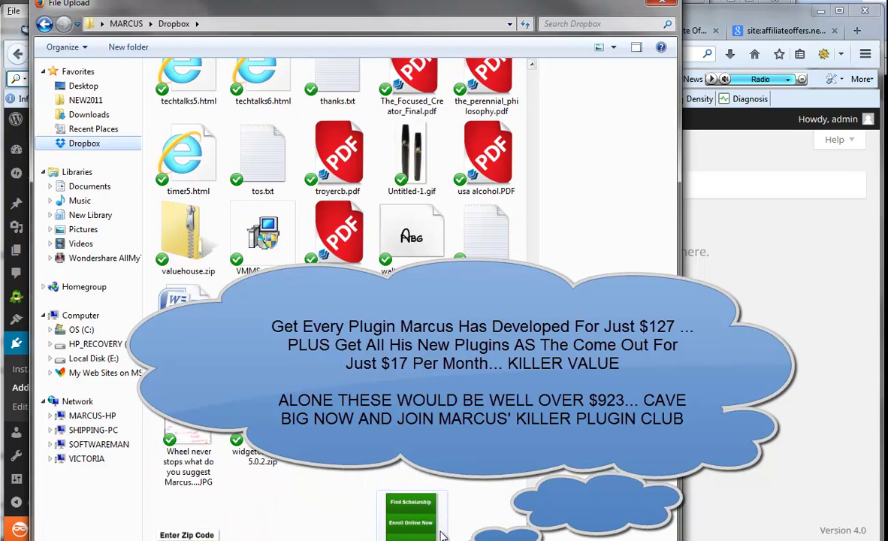
double_click(243, 421)
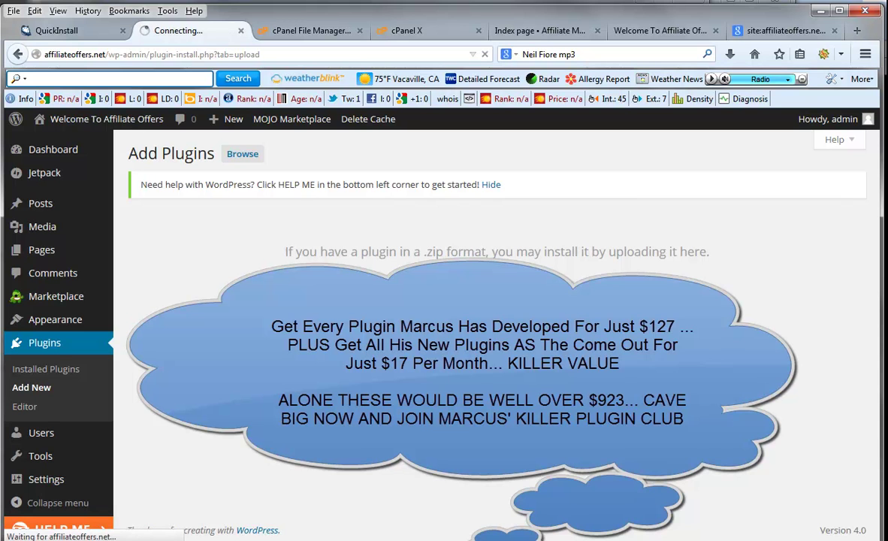
- Look over the site's front page
click(658, 30)
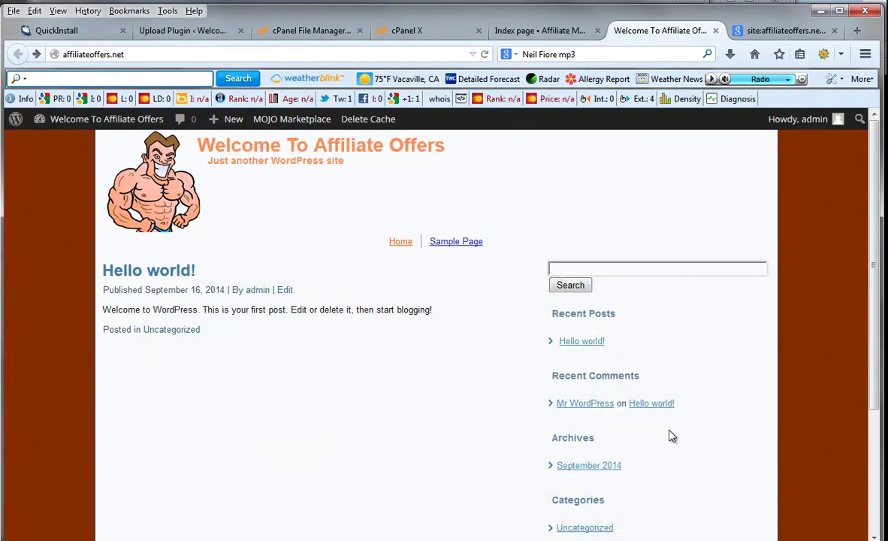
scroll(671, 436, down, 3)
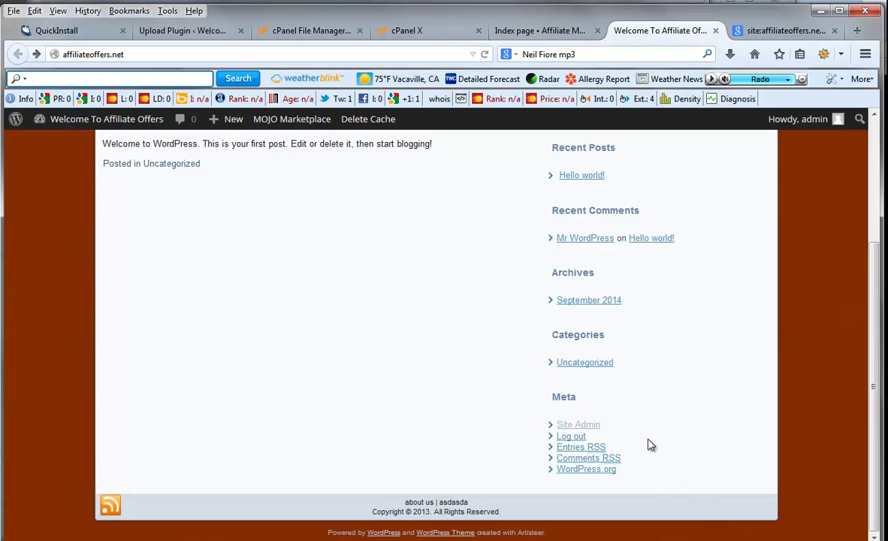
scroll(648, 467, up, 3)
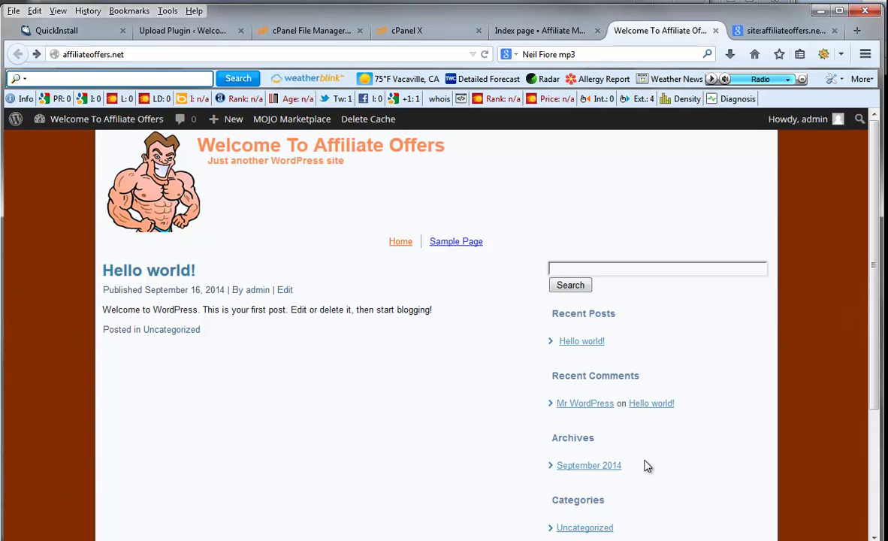
- Activate the Widget Control v5 plugin and scroll the plugins page to verify it
click(196, 33)
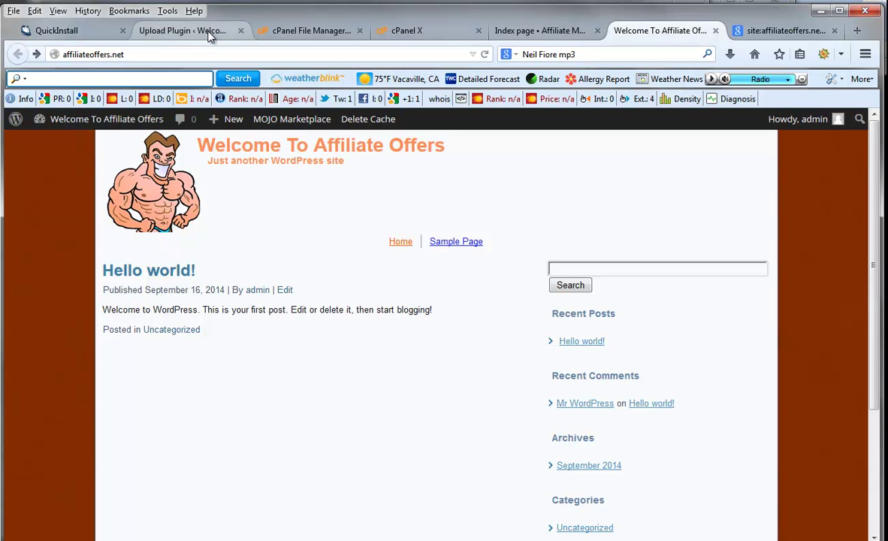
click(180, 283)
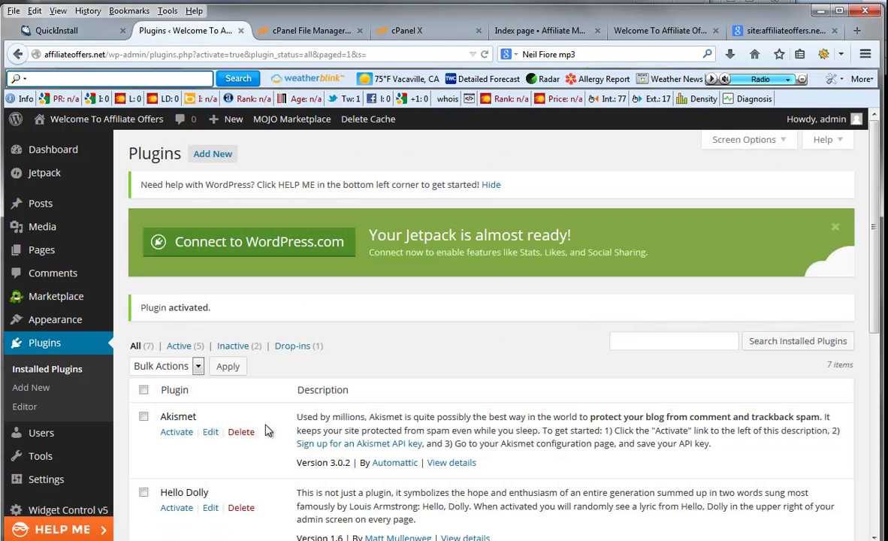
scroll(264, 430, down, 3)
mouse_move(49, 280)
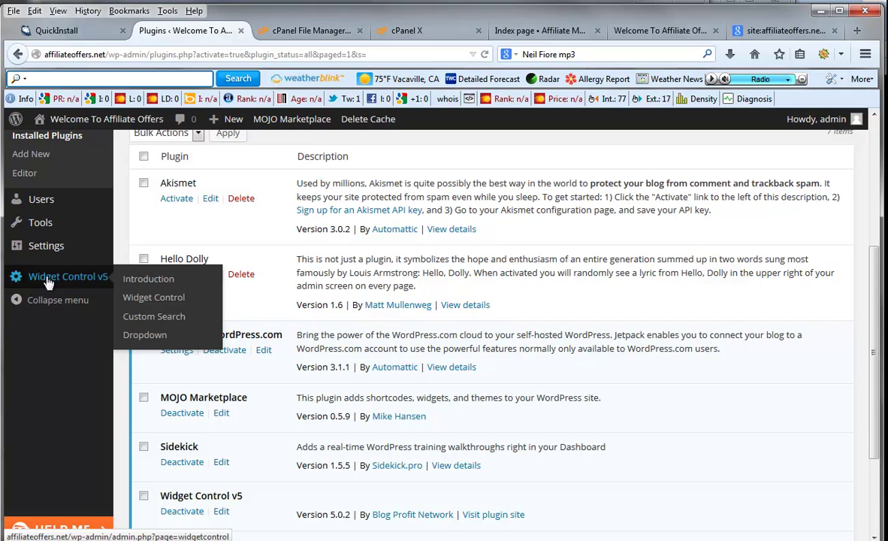
scroll(512, 395, up, 1)
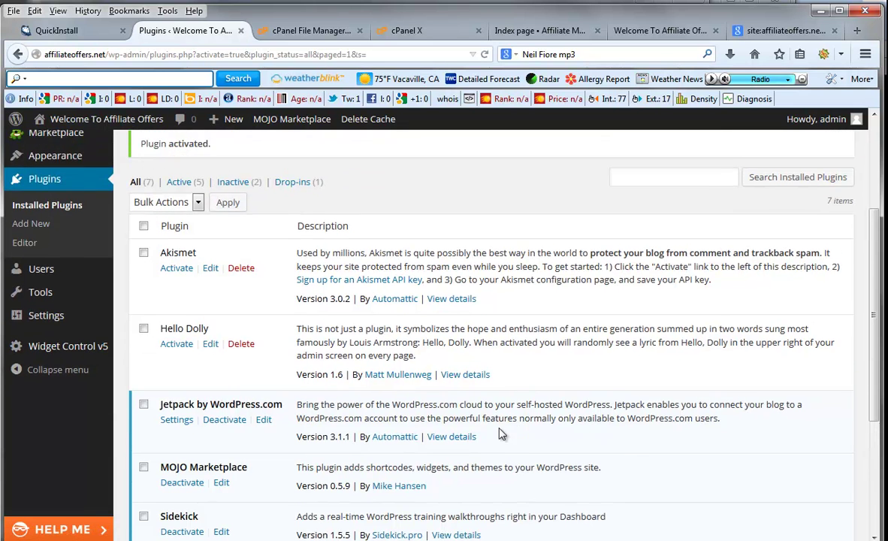
scroll(488, 437, down, 2)
scroll(489, 437, down, 2)
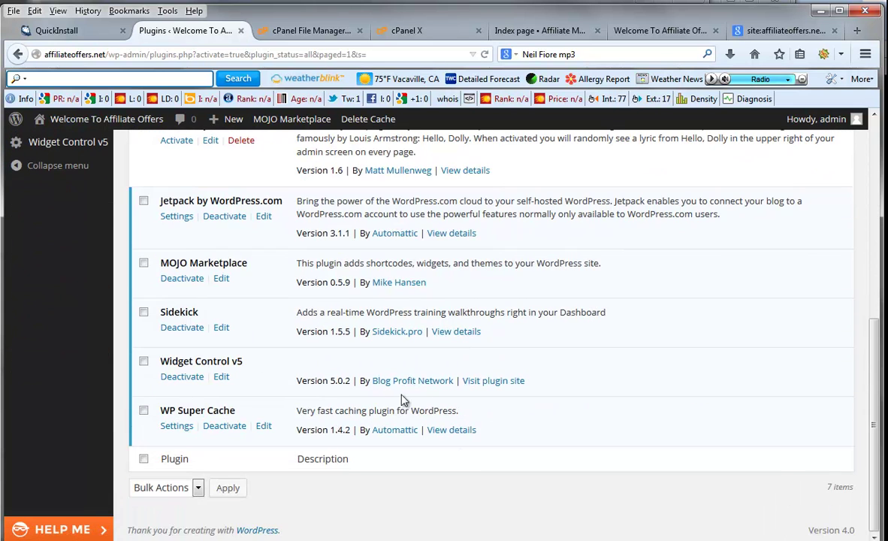
scroll(639, 435, up, 4)
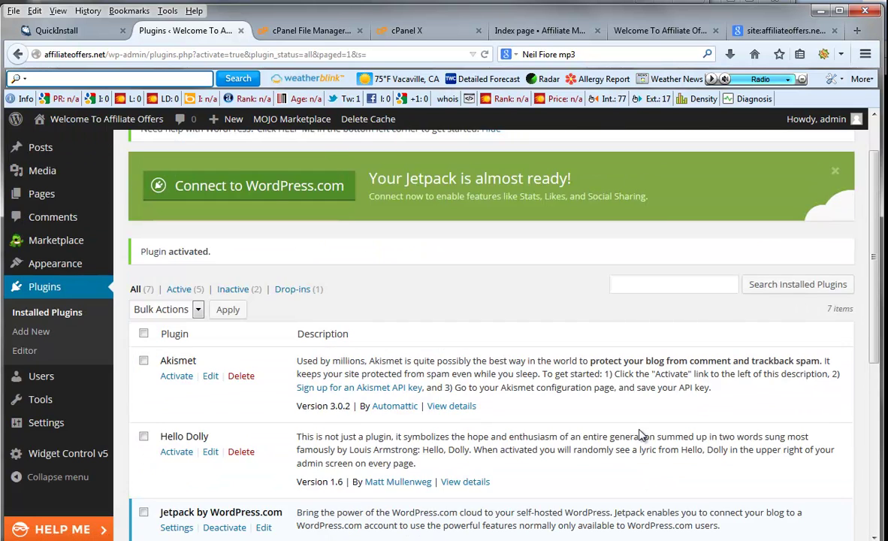
scroll(642, 436, up, 1)
- Upload CB Affiliate Control.zip as a new plugin, install it and activate it
click(228, 154)
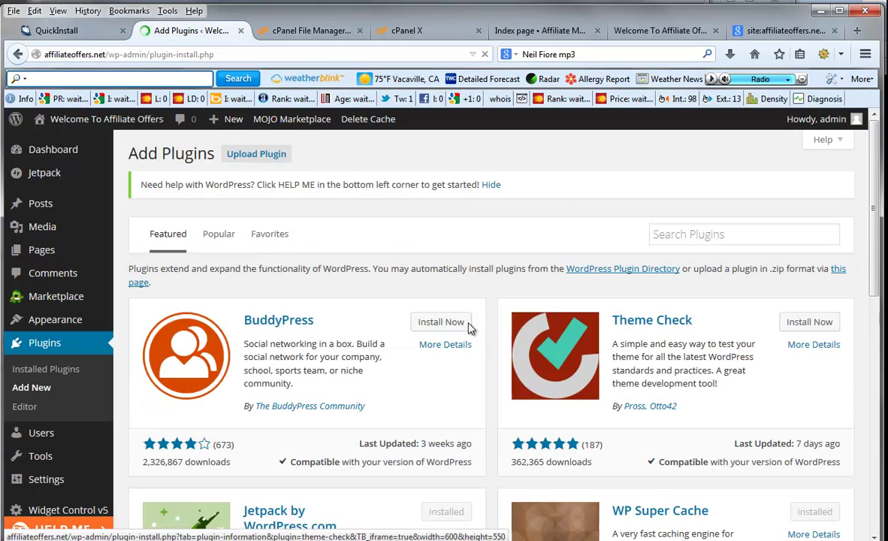
click(247, 157)
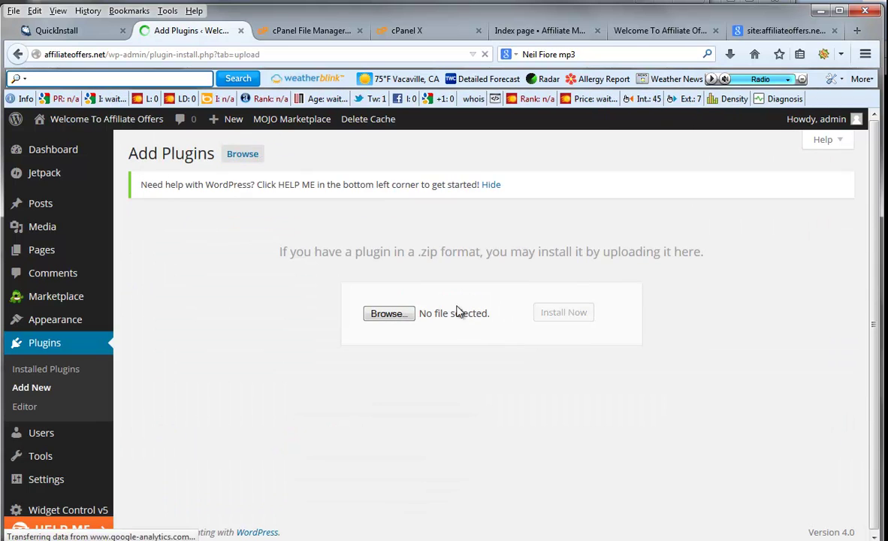
click(389, 314)
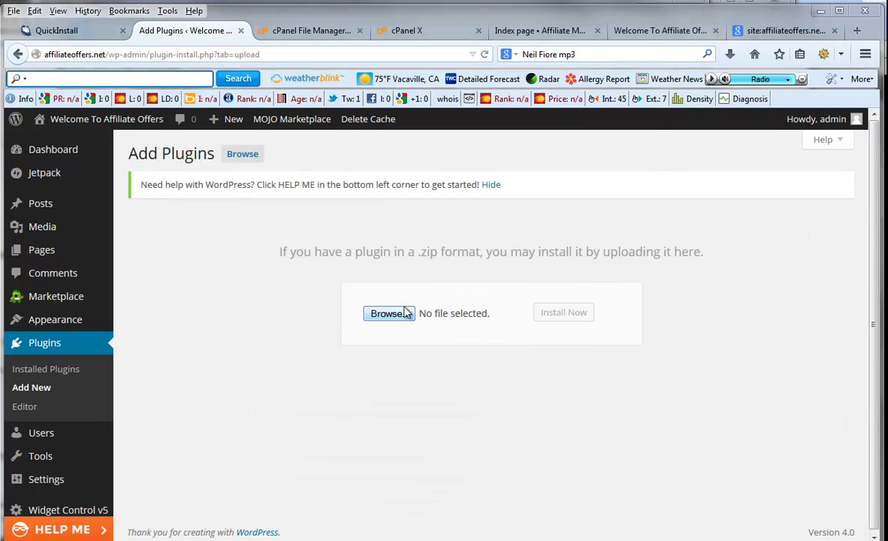
drag(531, 90, 512, 270)
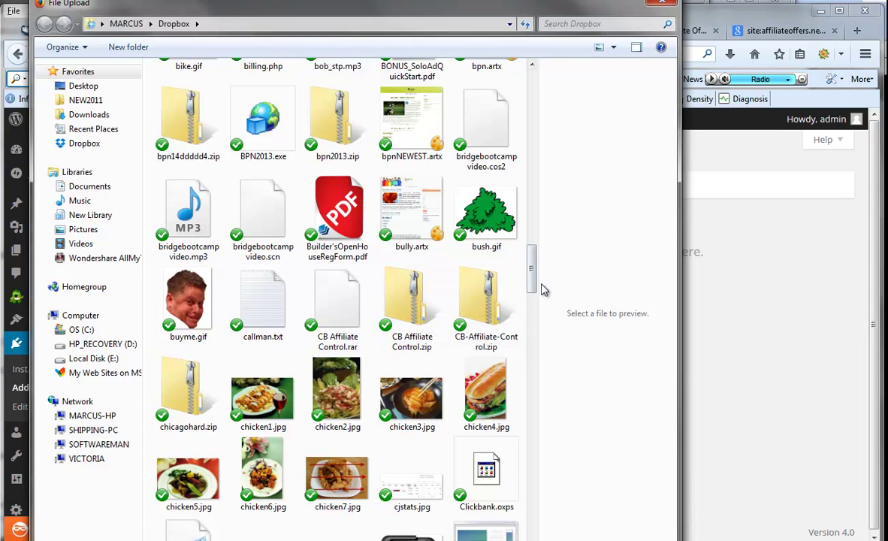
drag(536, 284, 536, 292)
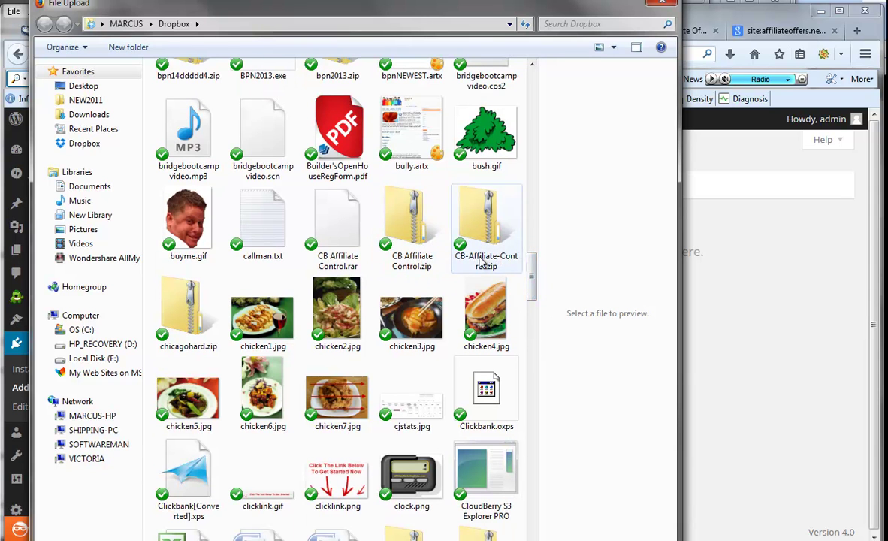
click(431, 244)
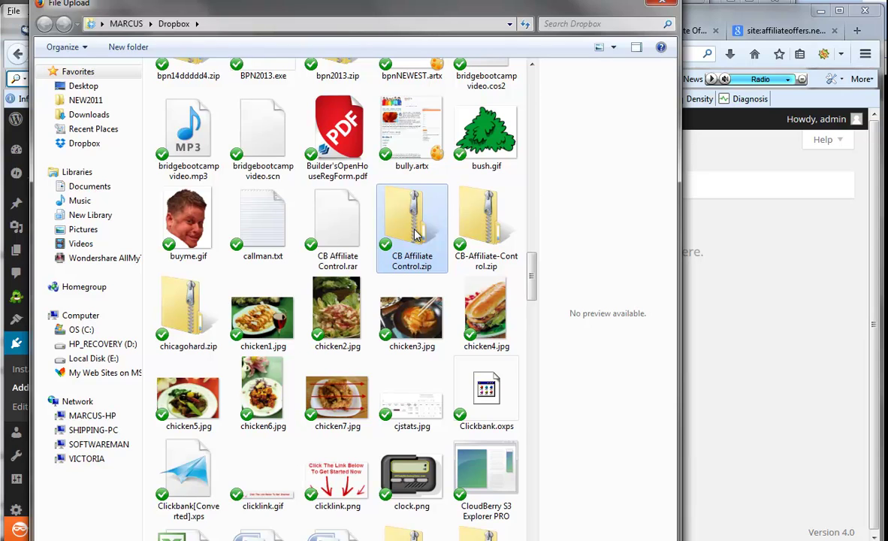
double_click(417, 235)
click(563, 313)
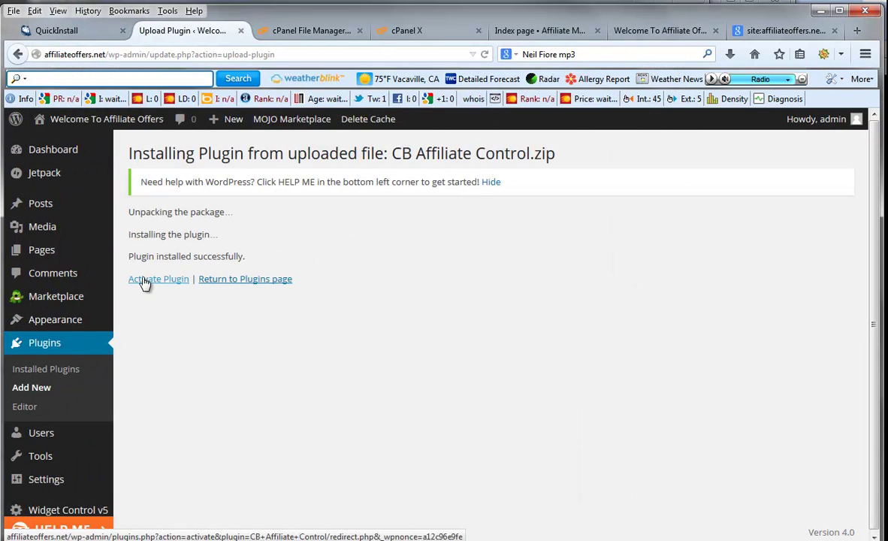
click(146, 280)
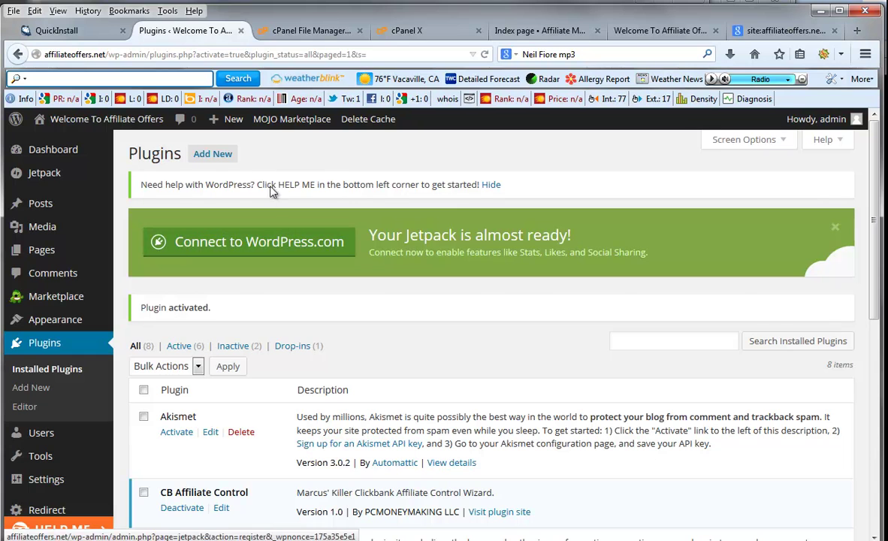
- Upload EZBLOGADS.zip as a new plugin, install and activate it, making 7 active
click(213, 154)
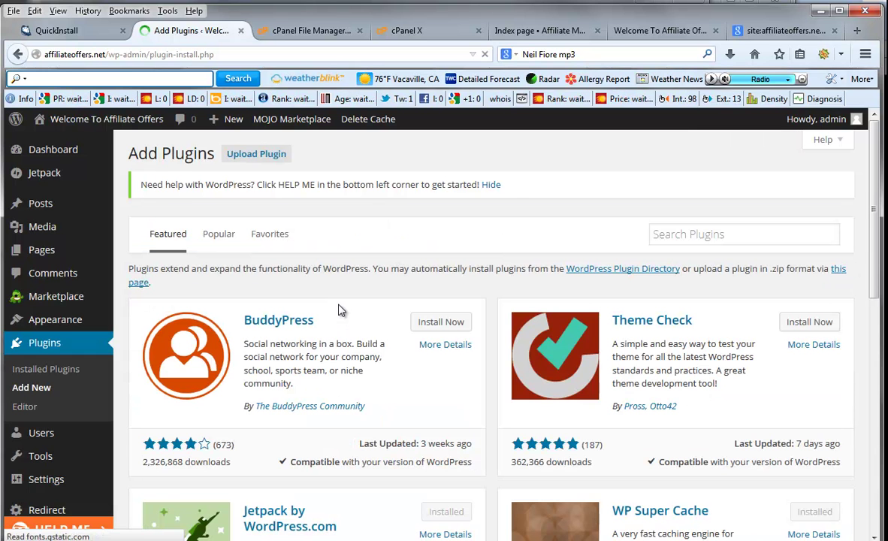
click(267, 161)
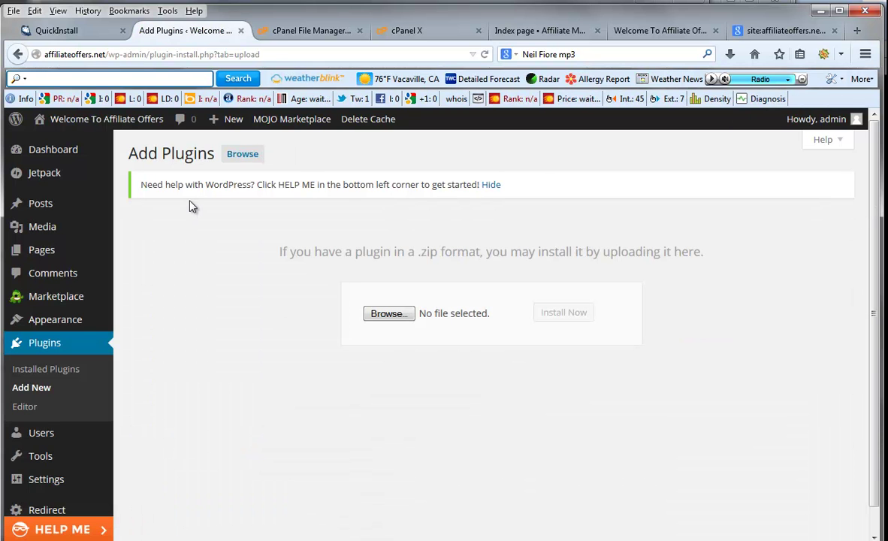
click(387, 315)
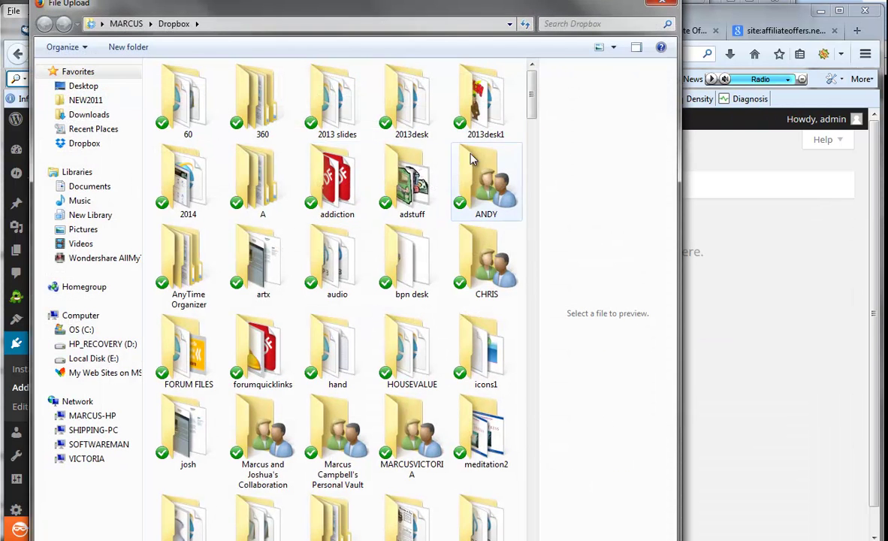
drag(531, 111, 484, 301)
scroll(483, 300, down, 5)
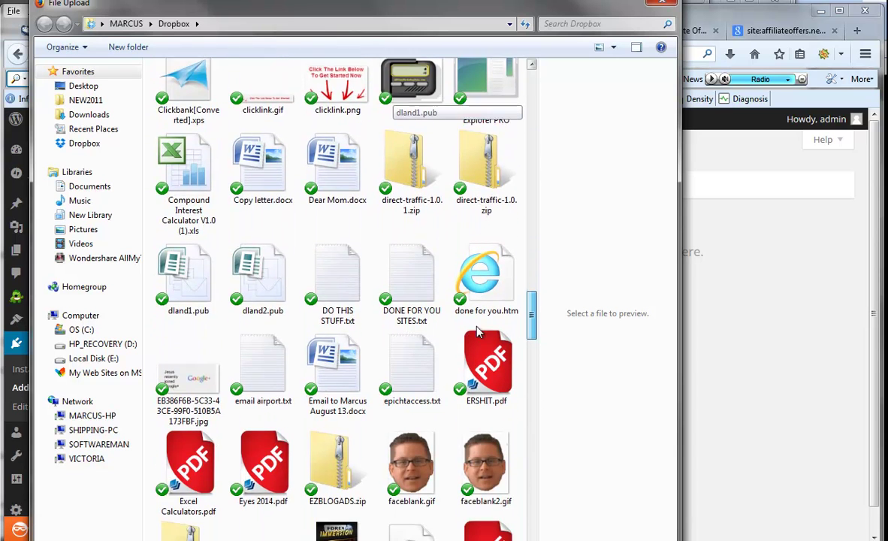
scroll(477, 338, down, 3)
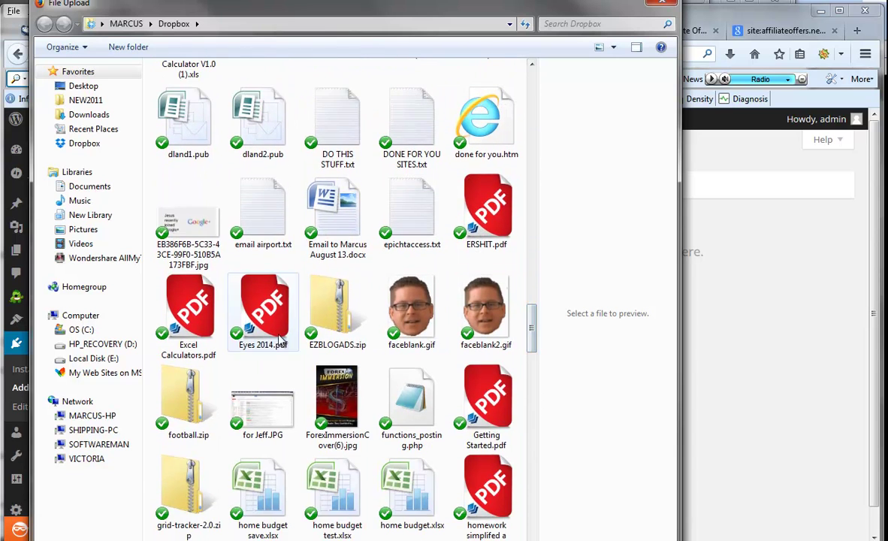
click(322, 319)
double_click(322, 319)
click(568, 319)
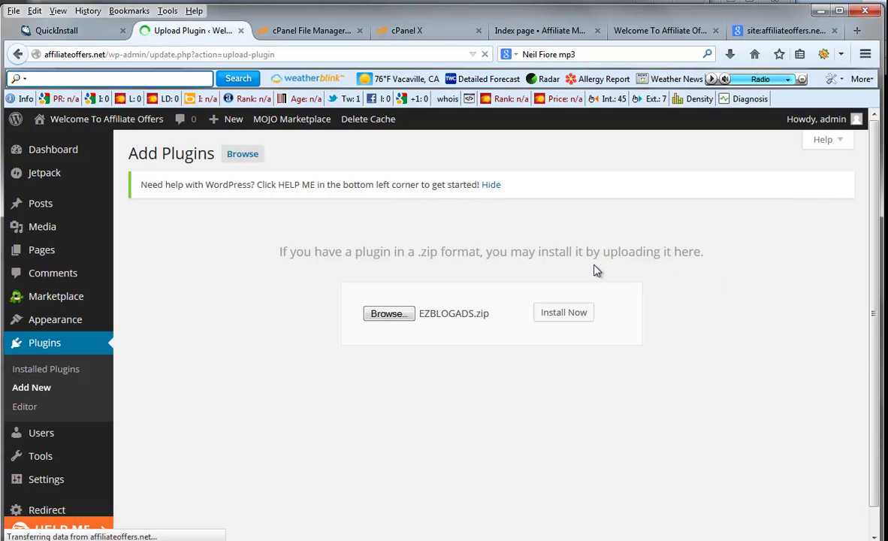
click(169, 281)
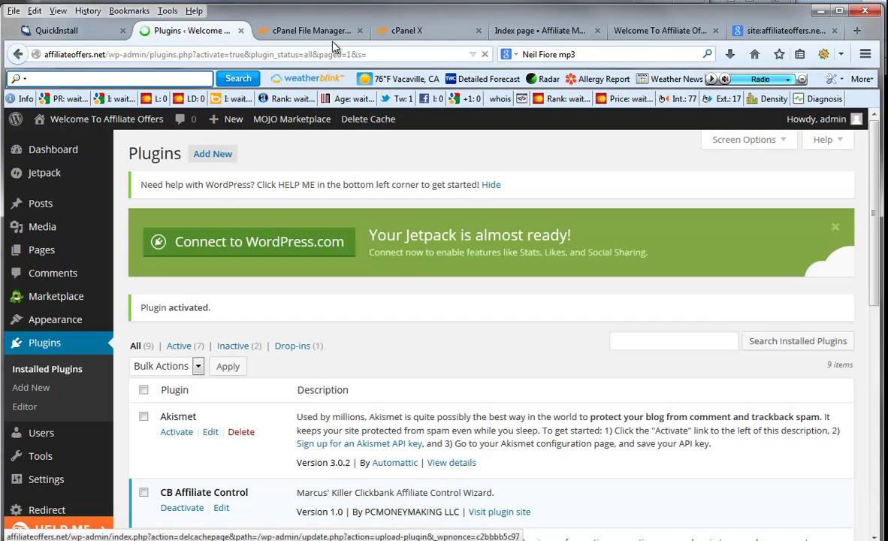
- Upload mods-wp-solo-tracker.zip as a new plugin, install and activate it
click(226, 152)
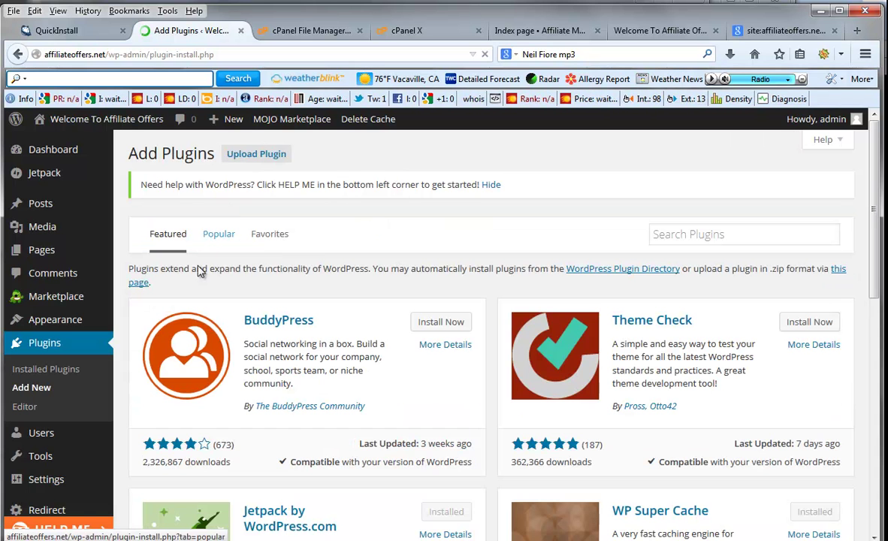
click(277, 153)
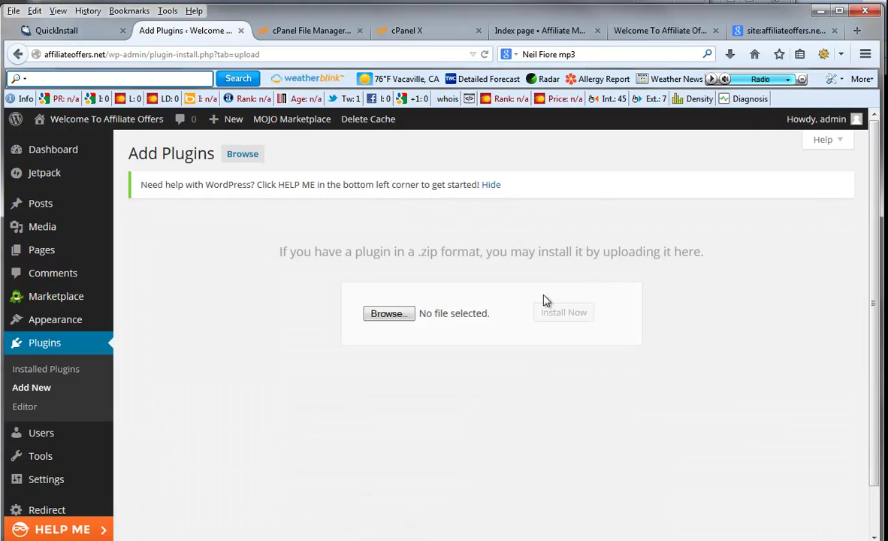
click(386, 313)
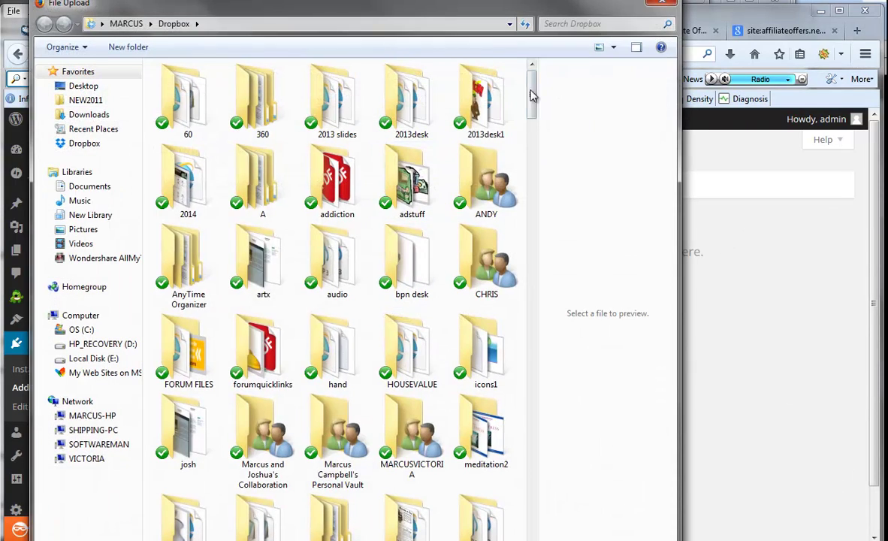
drag(531, 74, 529, 418)
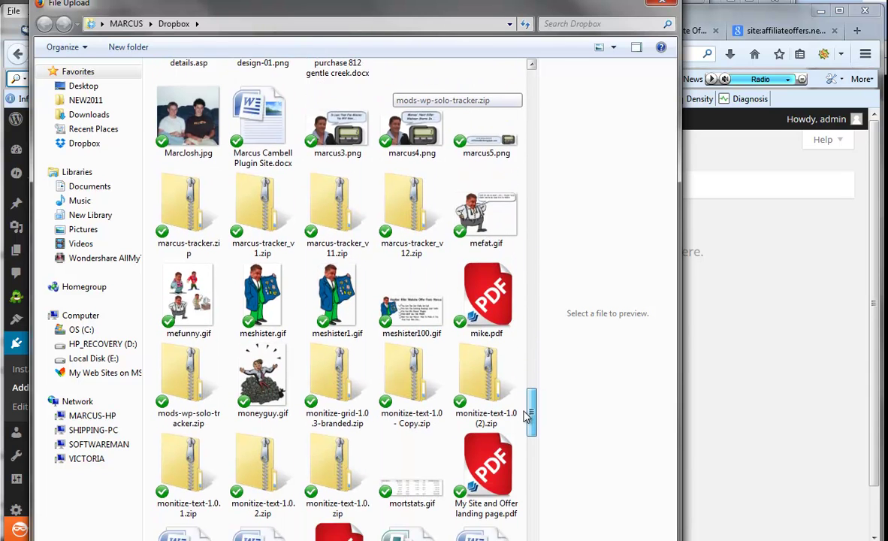
double_click(192, 362)
click(554, 314)
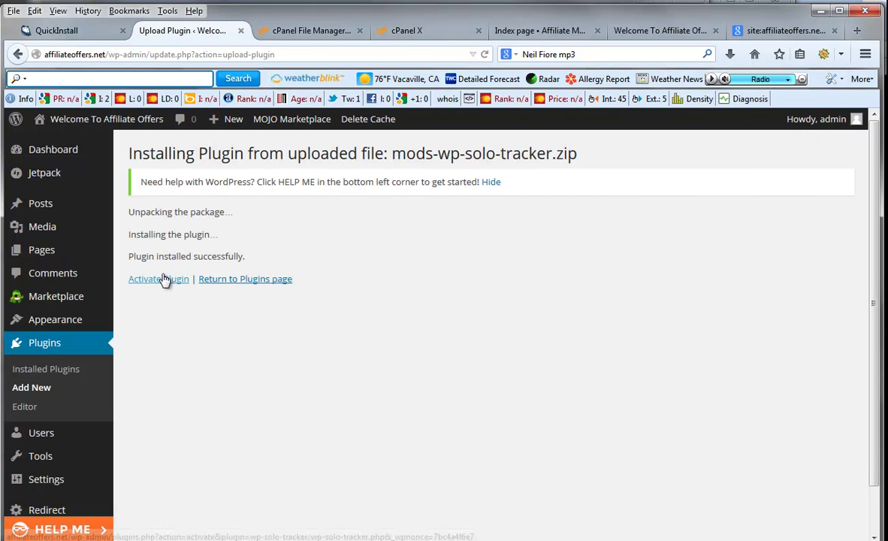
click(161, 279)
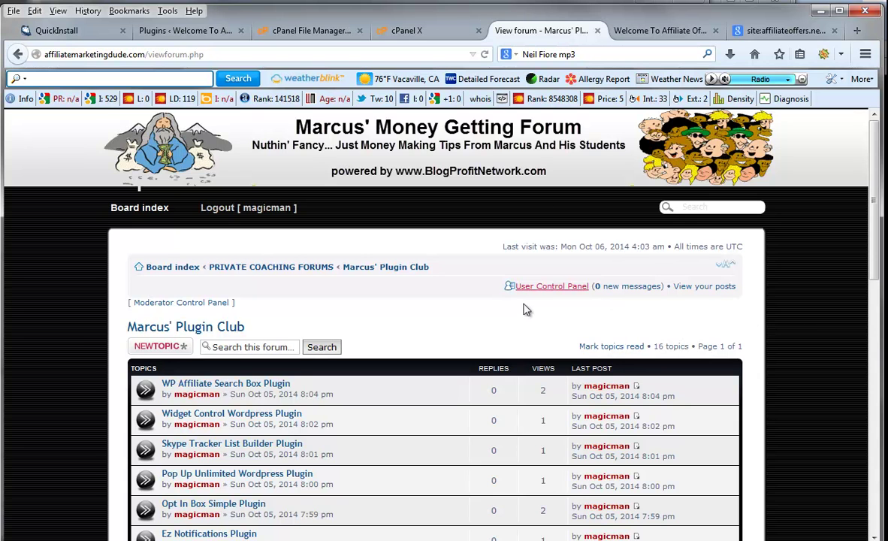
- Browse the Marcus' Plugin Club topics and back out of the Ez Notifications topic
scroll(524, 313, down, 1)
scroll(524, 313, down, 5)
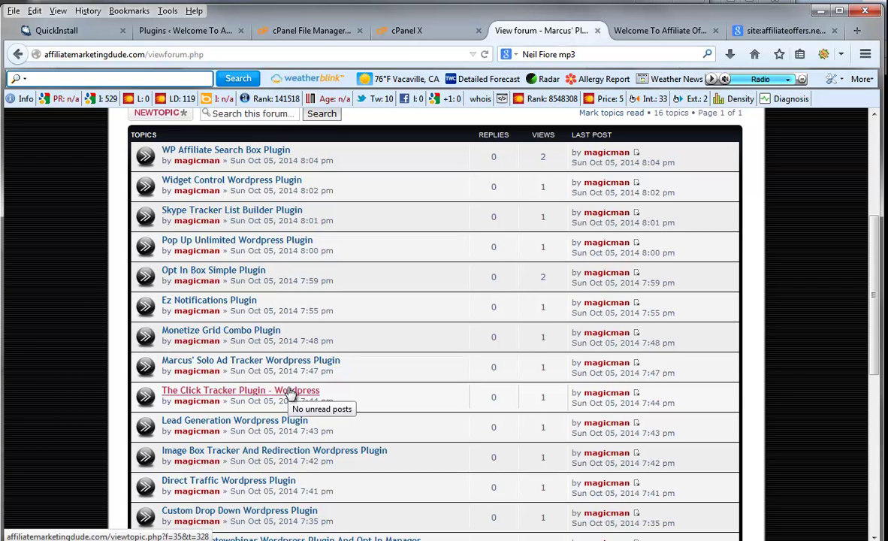
scroll(291, 394, down, 2)
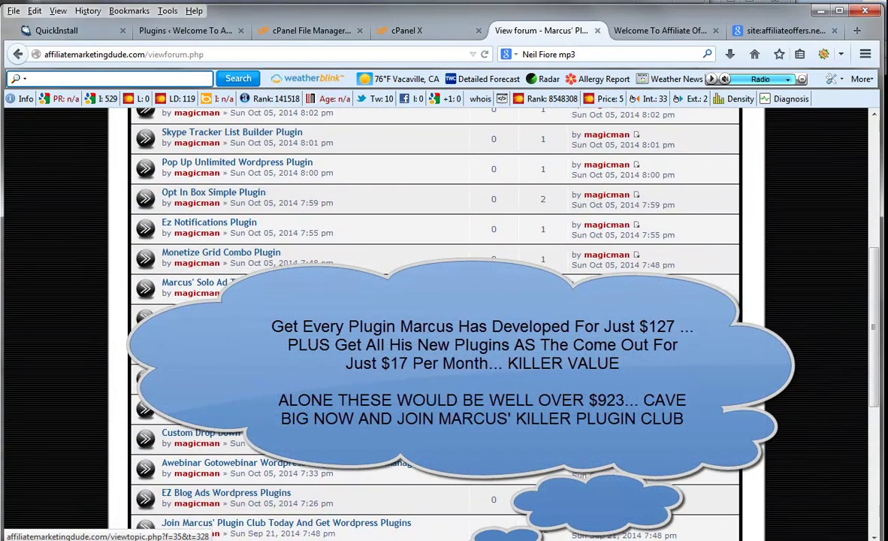
scroll(434, 323, down, 4)
scroll(434, 323, up, 2)
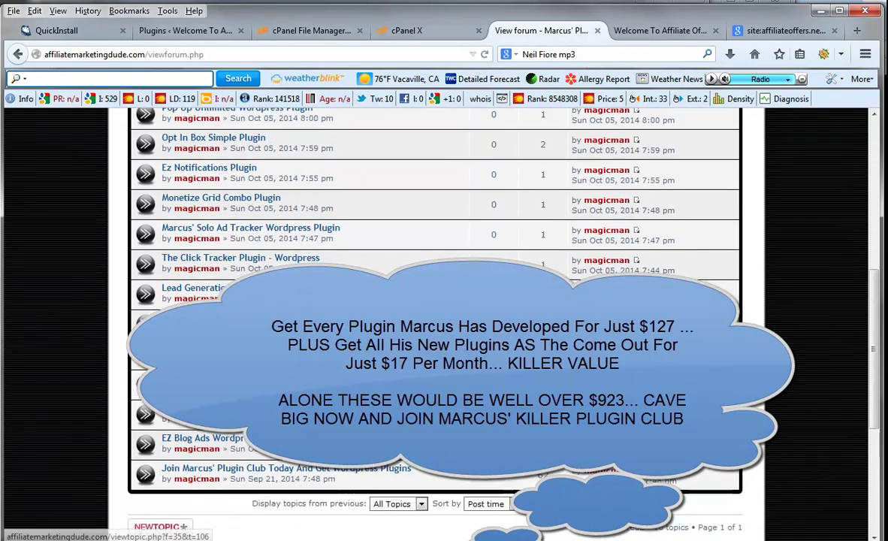
scroll(434, 323, up, 5)
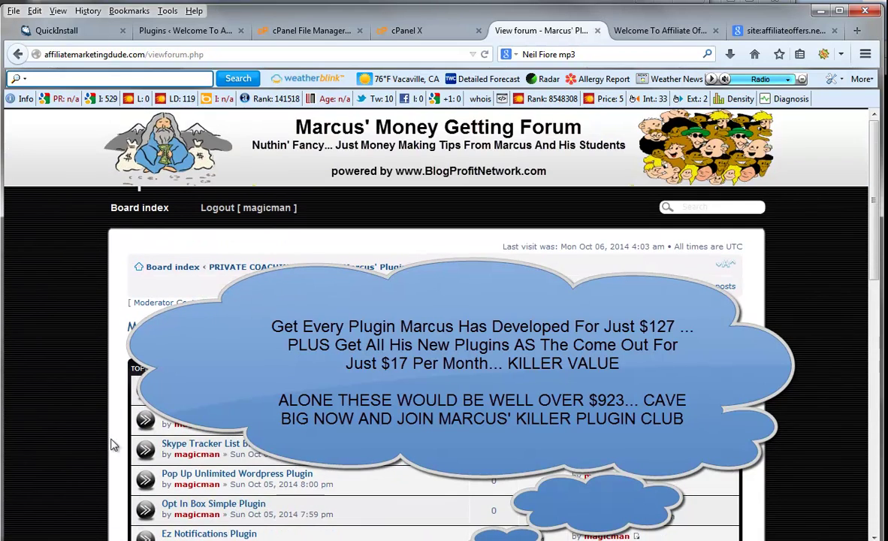
scroll(435, 323, down, 4)
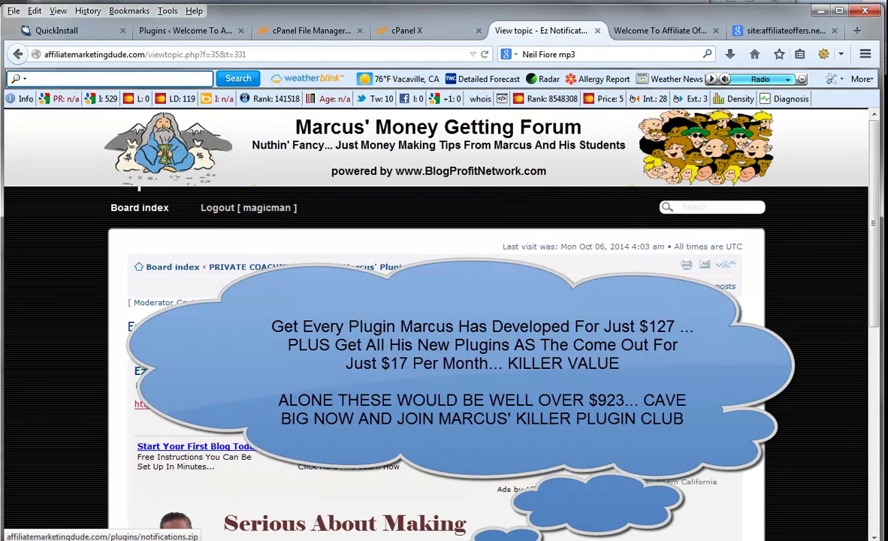
click(17, 54)
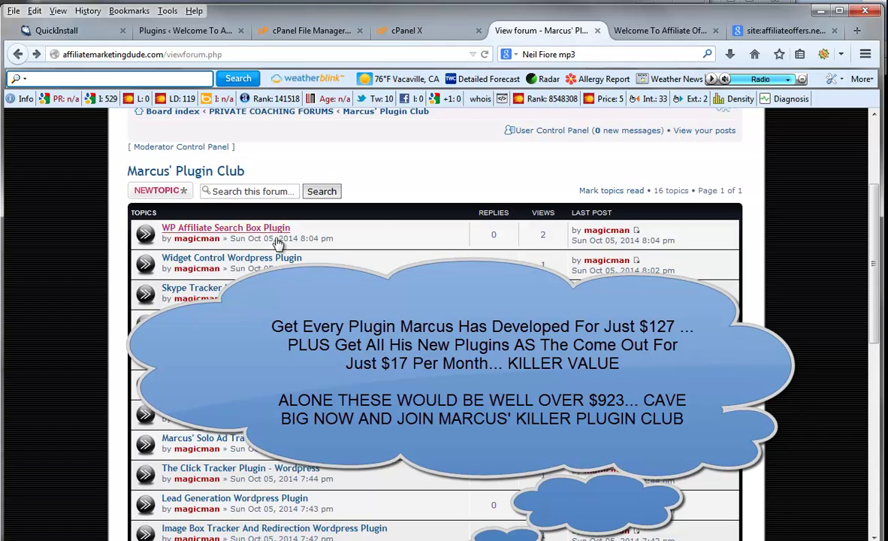
- Scan the rest of the topic list, then return to the WordPress Plugins page (10 plugins, 8 active)
scroll(272, 223, down, 3)
scroll(308, 518, down, 1)
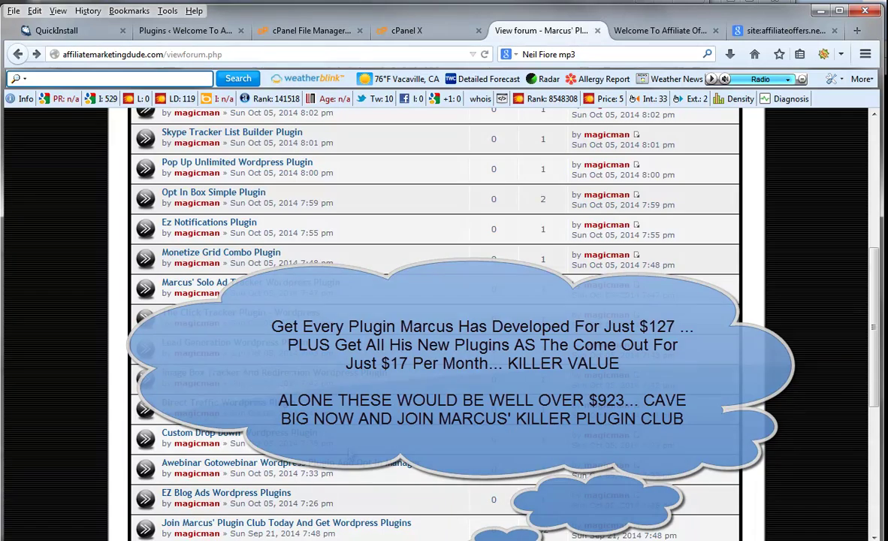
scroll(271, 258, down, 4)
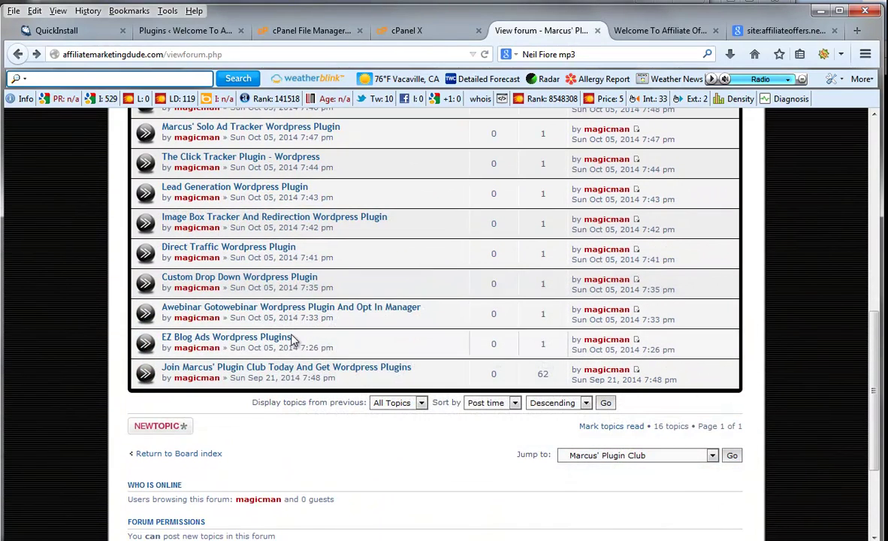
scroll(293, 342, up, 10)
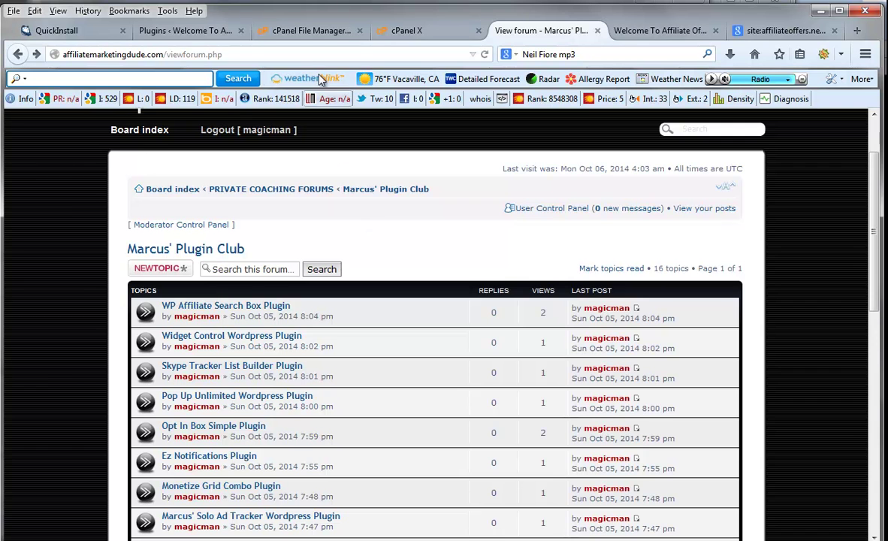
click(190, 30)
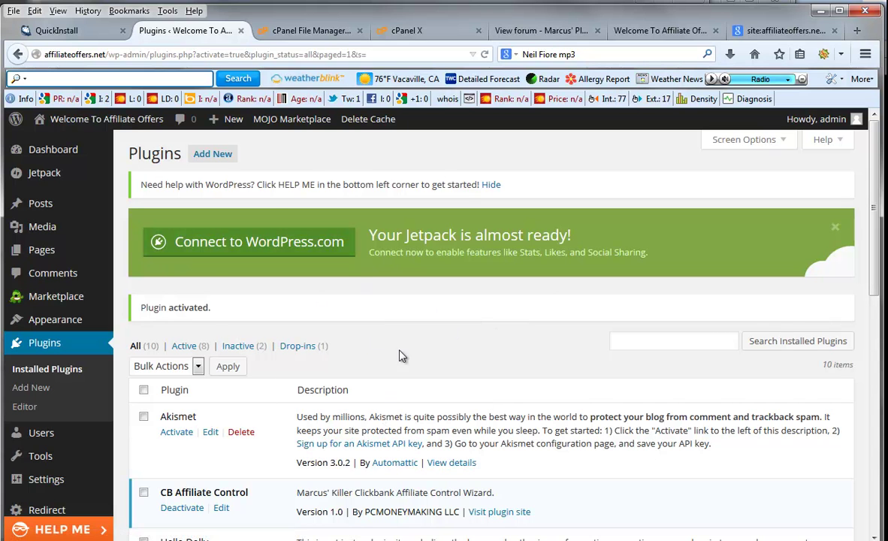
- Refresh the plugins list and confirm 11 plugins, 9 active, including Redirection and WP Solo Tracker
click(231, 164)
scroll(563, 259, down, 3)
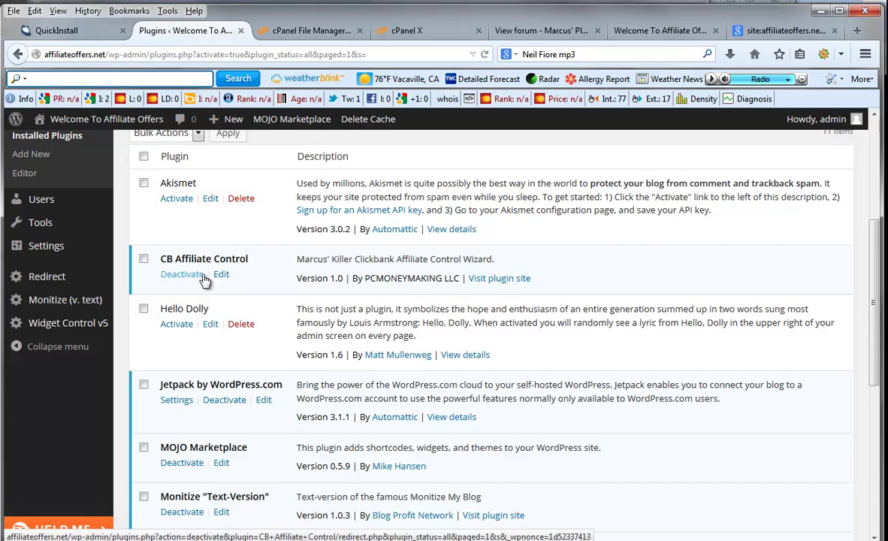
scroll(211, 455, down, 1)
scroll(211, 455, down, 3)
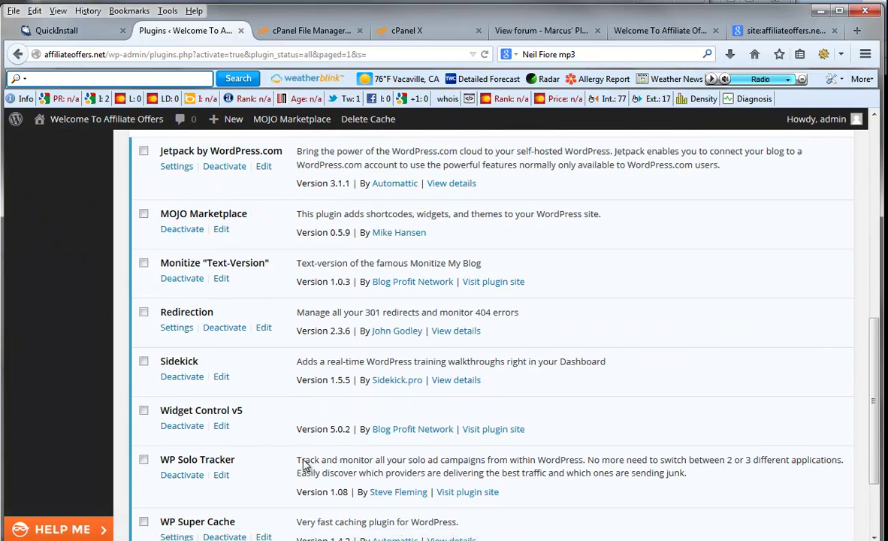
scroll(233, 481, down, 2)
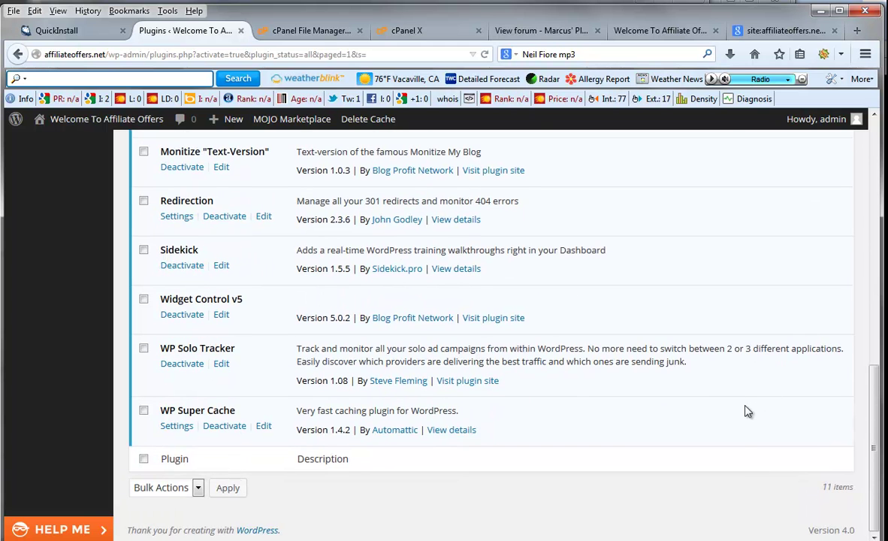
scroll(466, 424, up, 7)
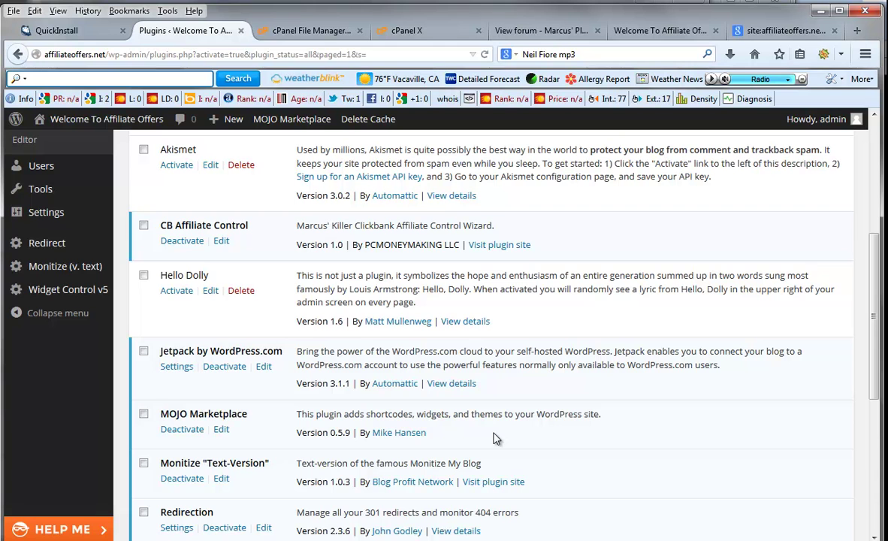
scroll(496, 439, up, 5)
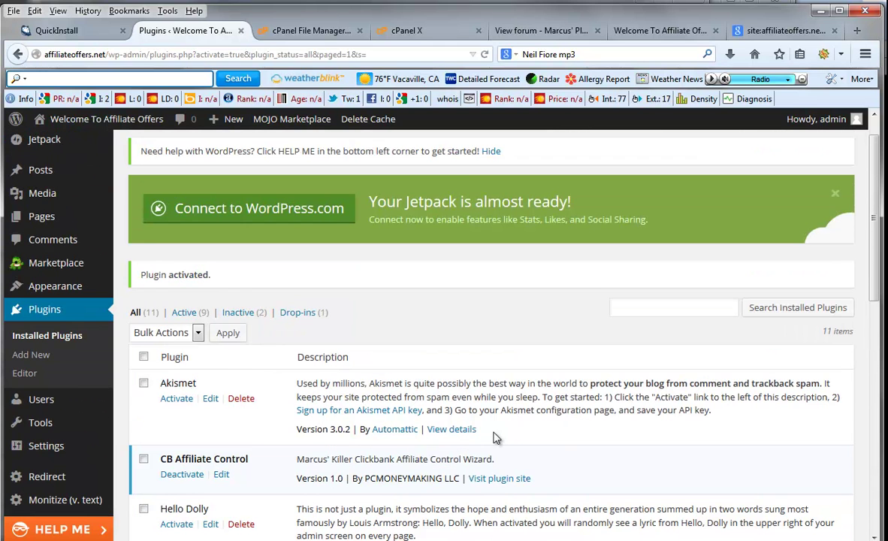